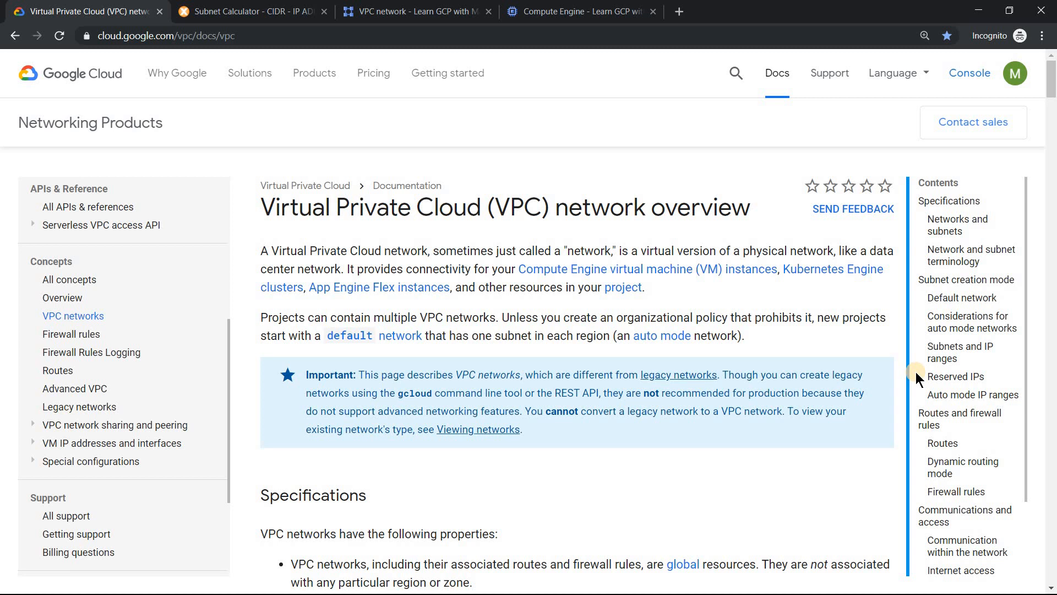
# - Look up how many IP addresses are reserved per subnet in the Reserved IPs section of the VPC documentation
pyautogui.click(956, 377)
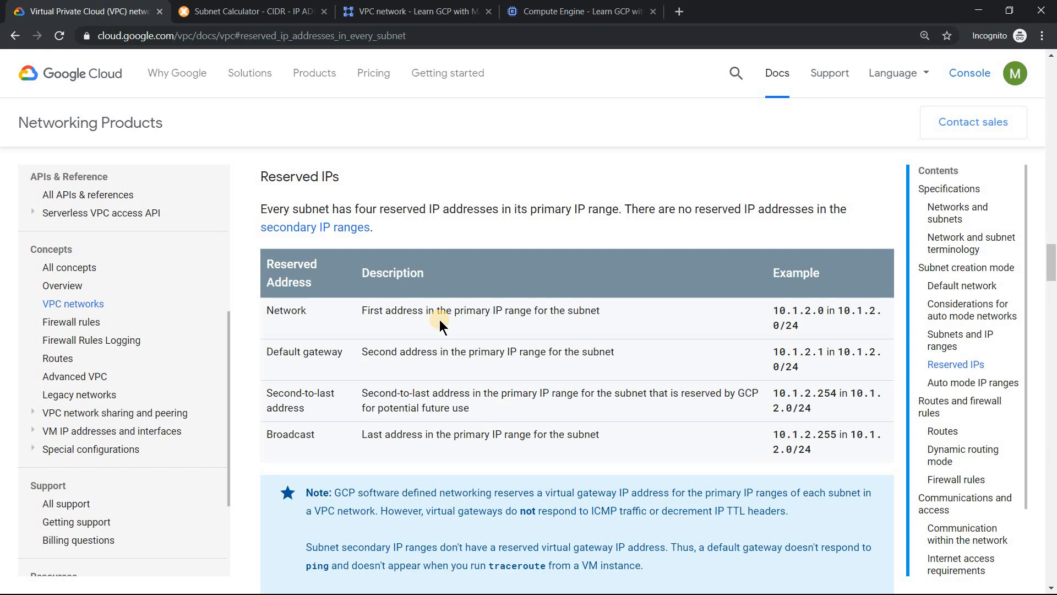
pyautogui.moveTo(355, 208); pyautogui.dragTo(435, 208)
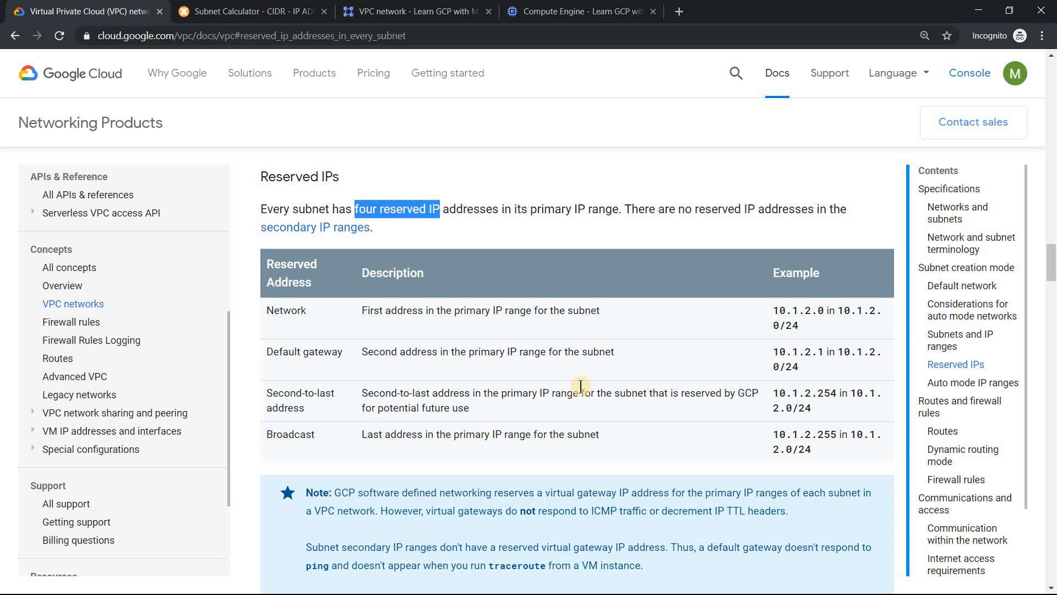
# - Switch to the MxToolbox Subnet Calculator and calculate 10.172.1.0 with a /24 mask and with a /29 mask
pyautogui.click(259, 11)
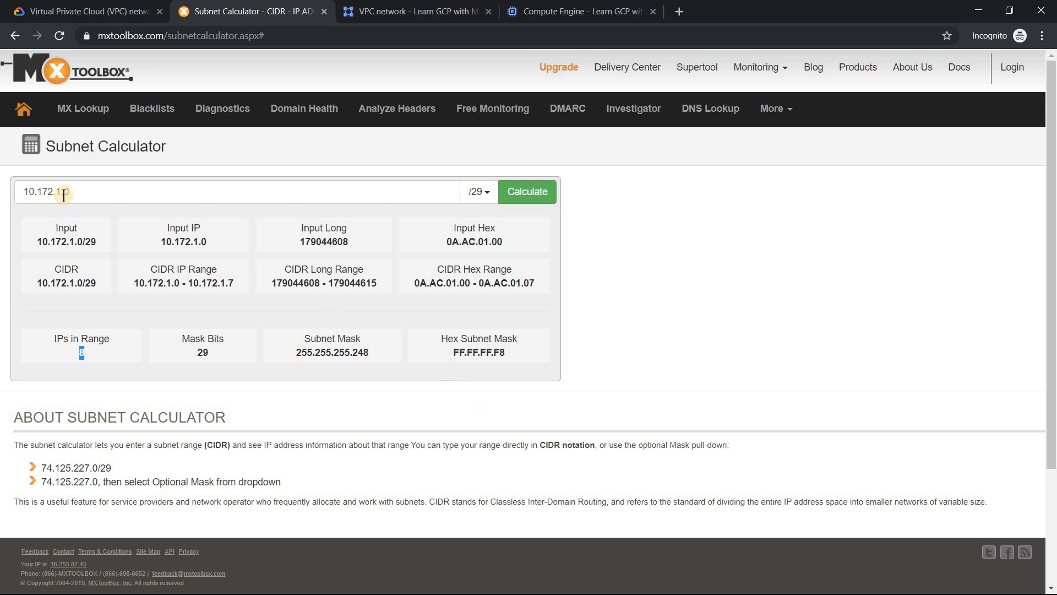
pyautogui.moveTo(85, 190); pyautogui.dragTo(6, 200)
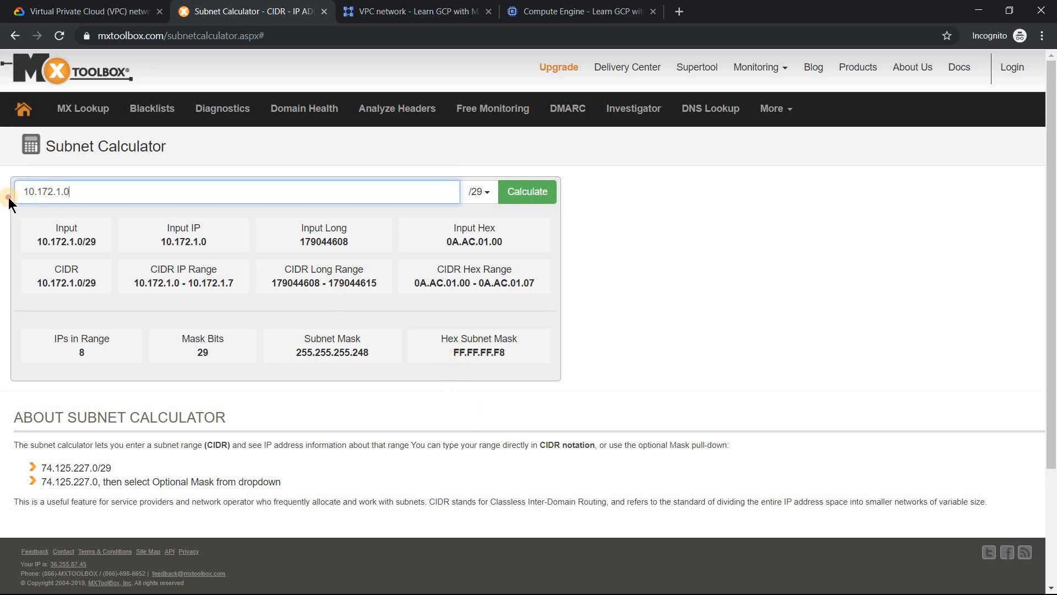
pyautogui.click(478, 191)
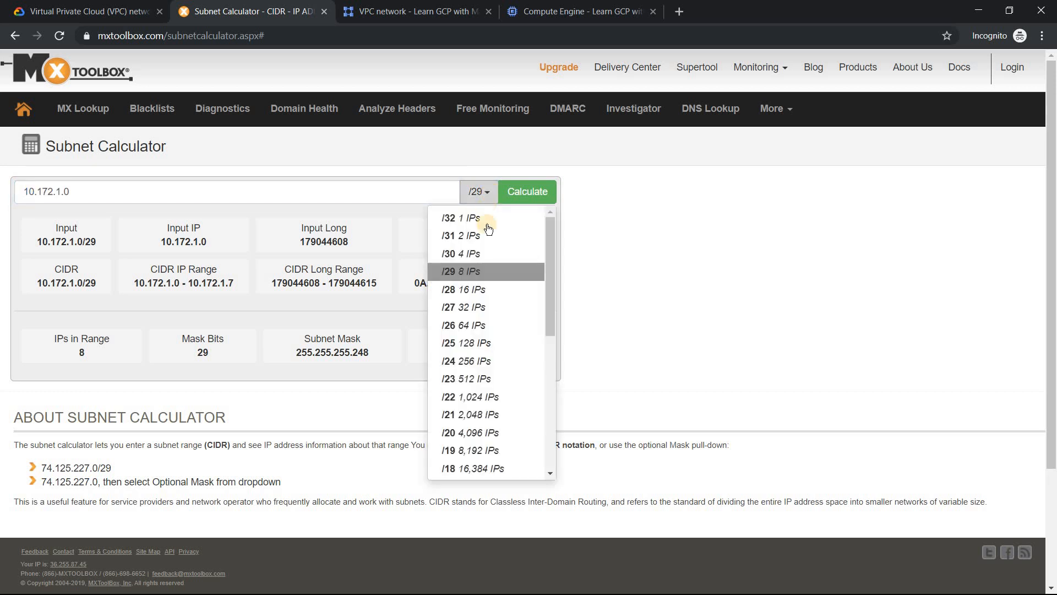
pyautogui.click(449, 364)
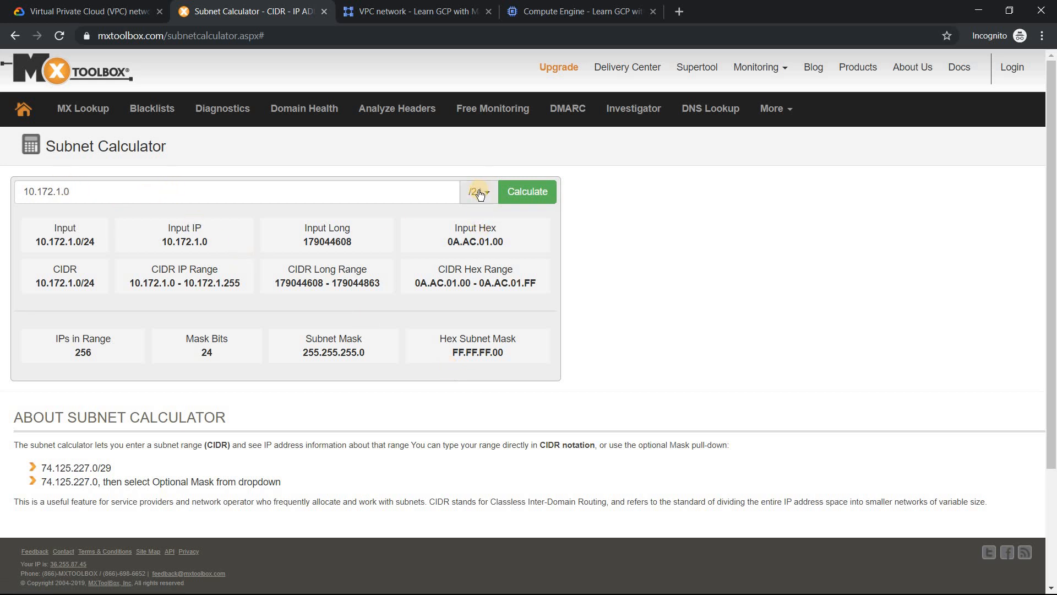
pyautogui.doubleClick(60, 185)
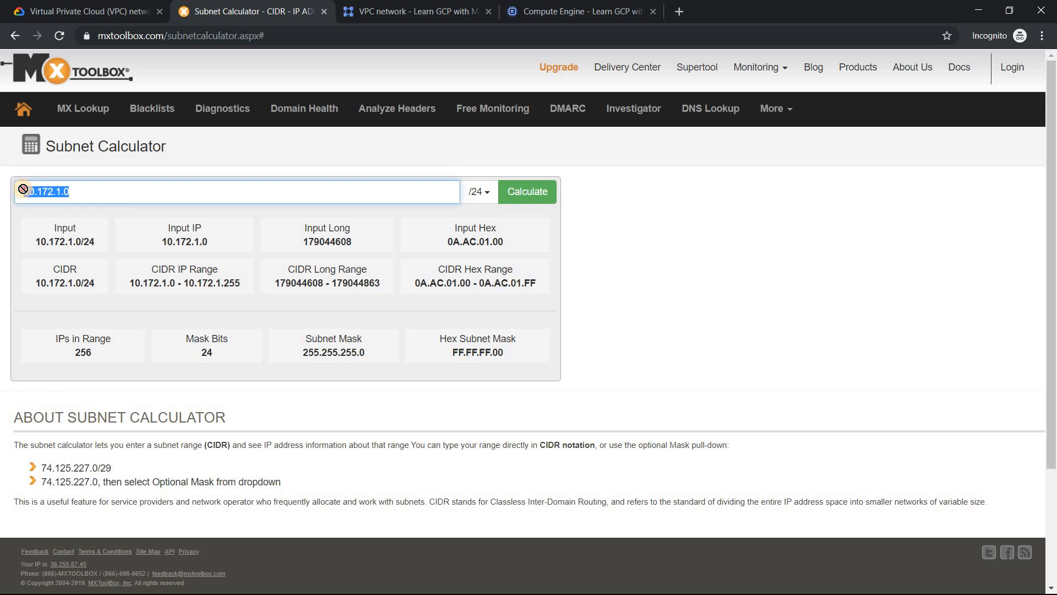
pyautogui.click(61, 191)
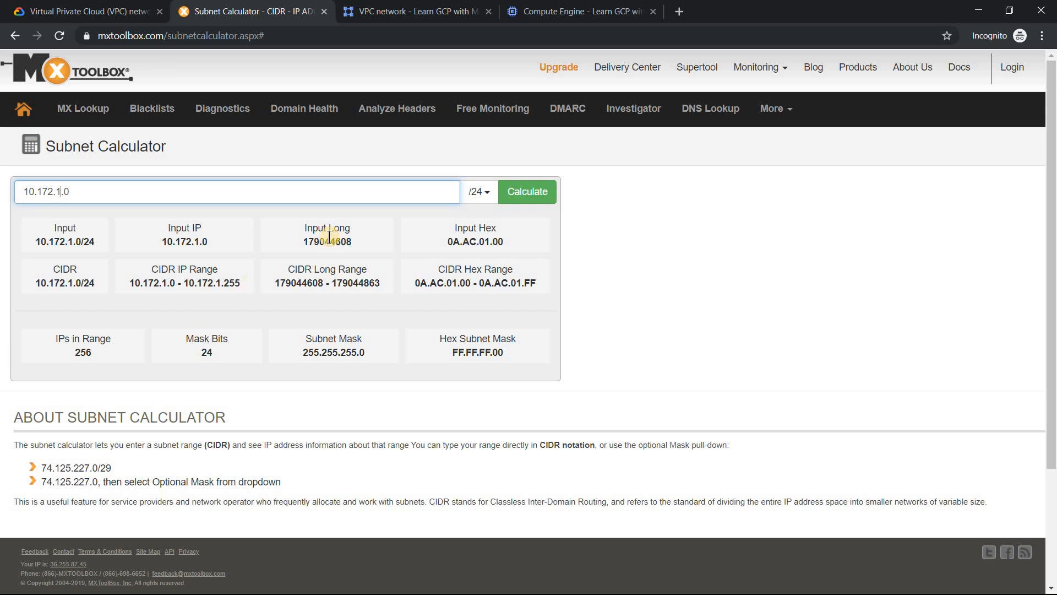
pyautogui.click(477, 193)
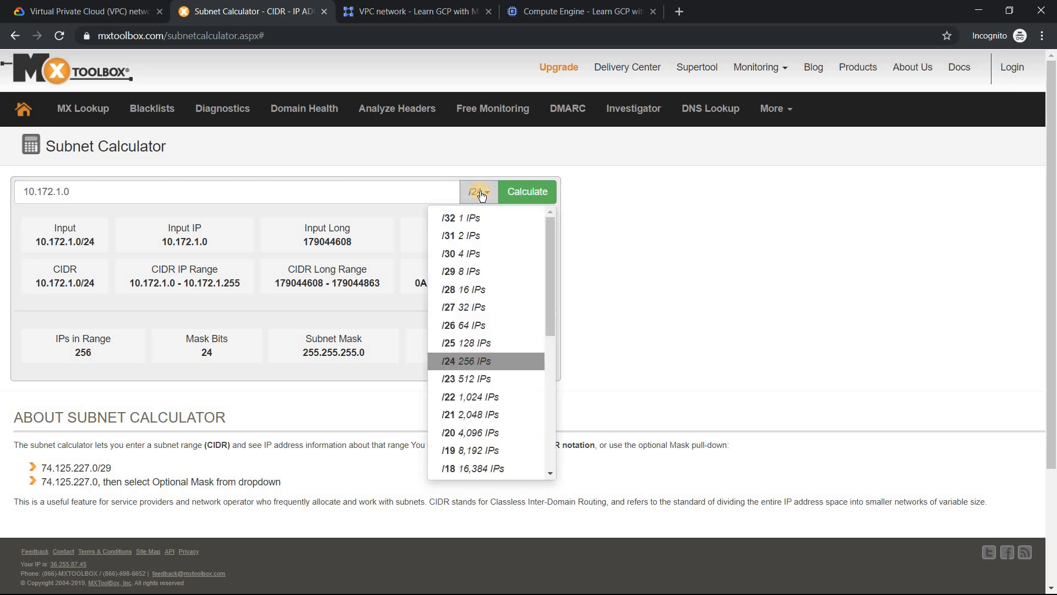
pyautogui.click(467, 271)
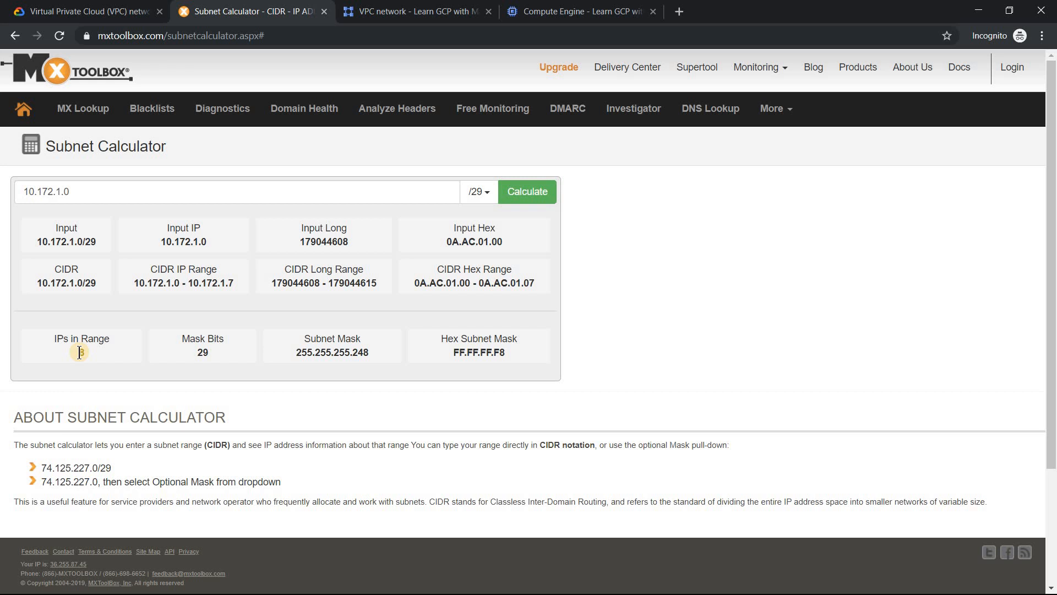
# - Set the IP address range of subnet-magic-mumbai in the VPC network form to 10.172.1.0/24, copying the address from the Subnet Calculator
pyautogui.click(397, 12)
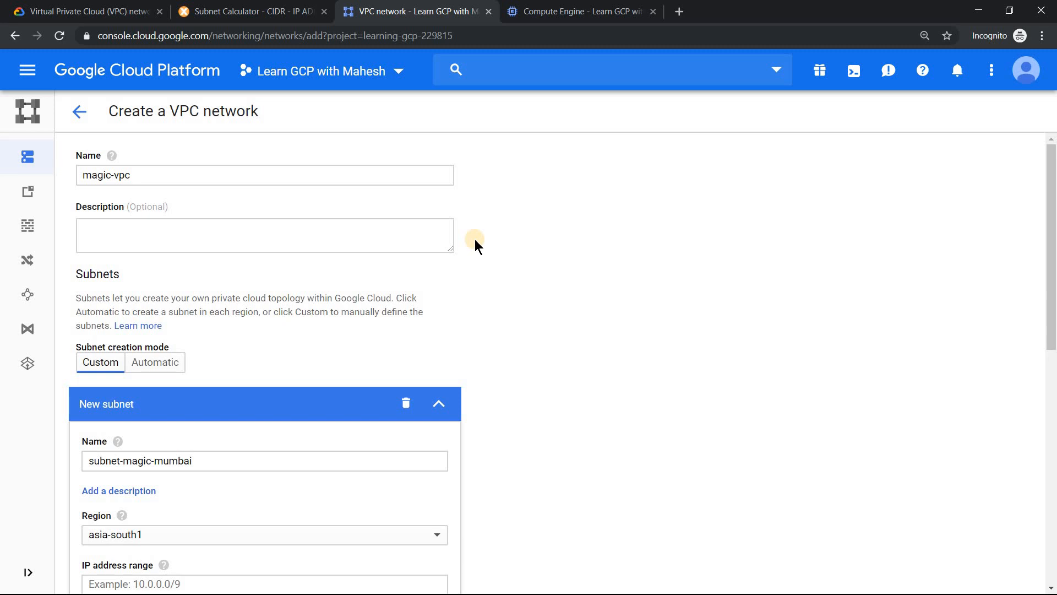
pyautogui.moveTo(1050, 170); pyautogui.dragTo(1050, 228)
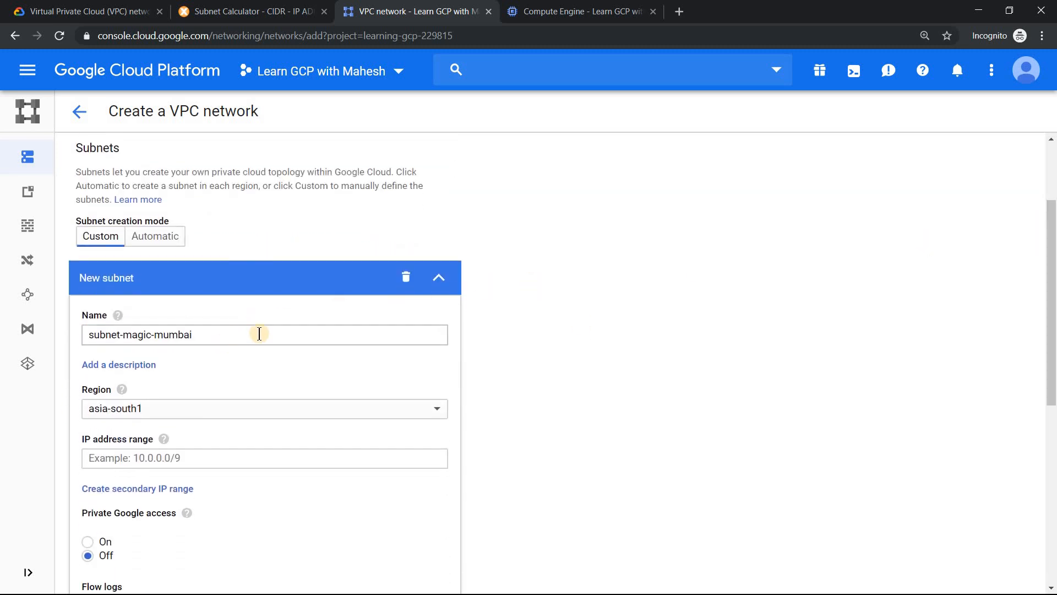
pyautogui.scroll(-3, 1050, 297)
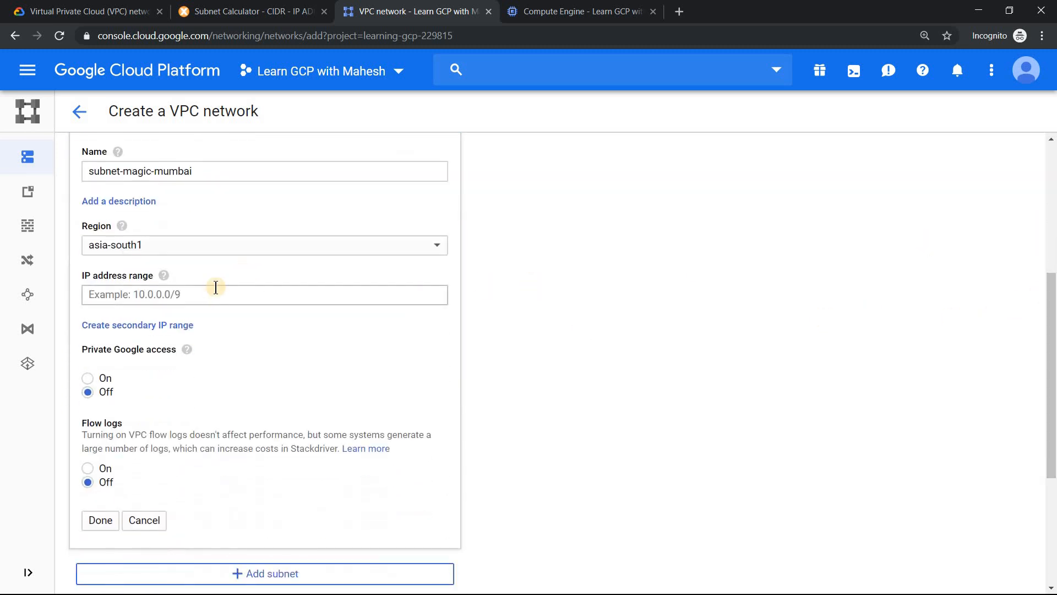
pyautogui.click(203, 9)
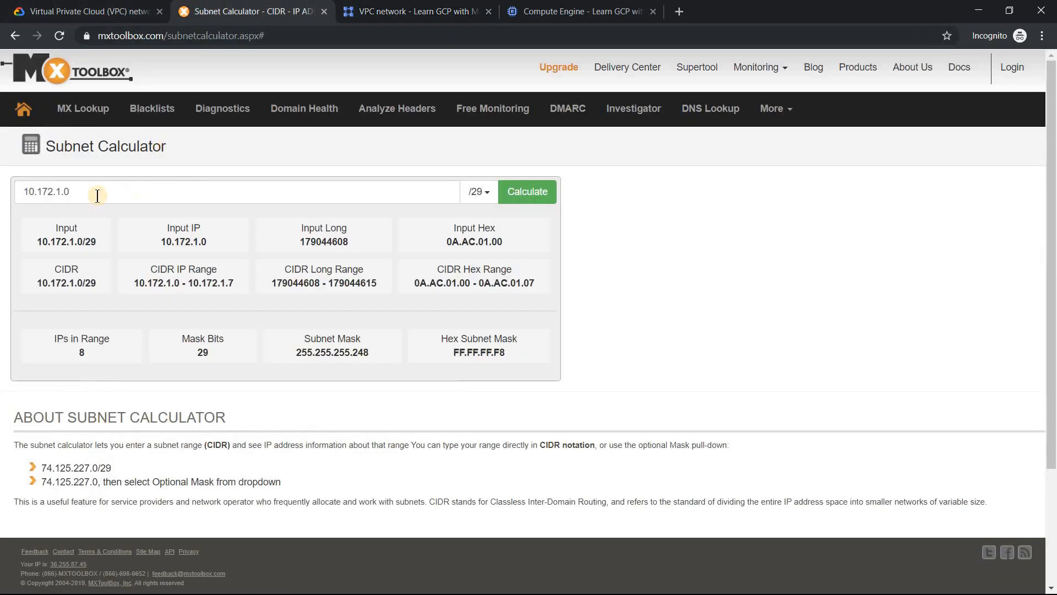
pyautogui.doubleClick(49, 191)
pyautogui.hotkey('ctrl', 'c')
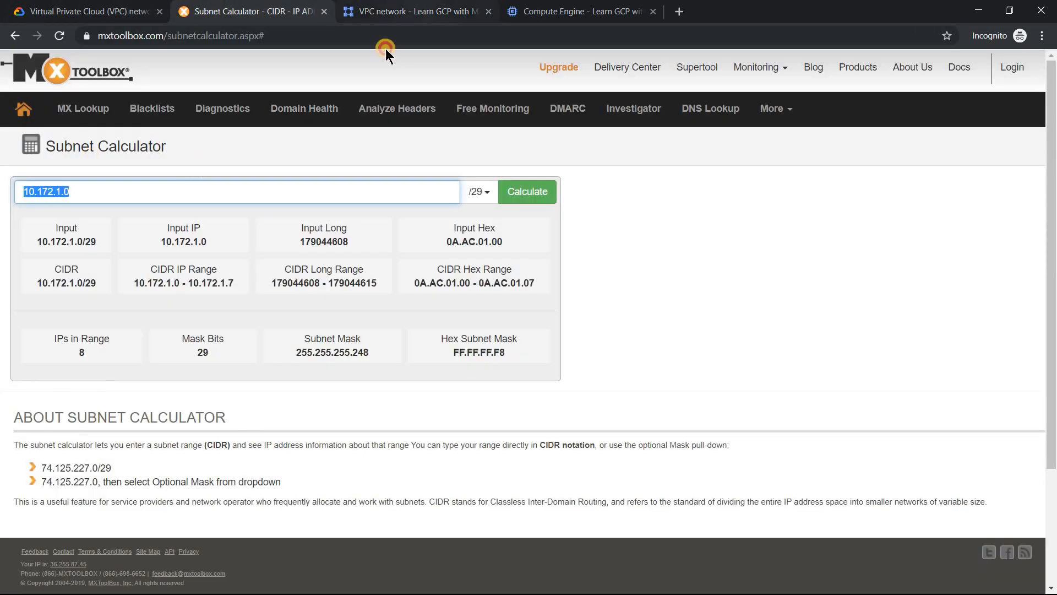
pyautogui.click(418, 11)
pyautogui.click(176, 294)
pyautogui.hotkey('ctrl', 'v')
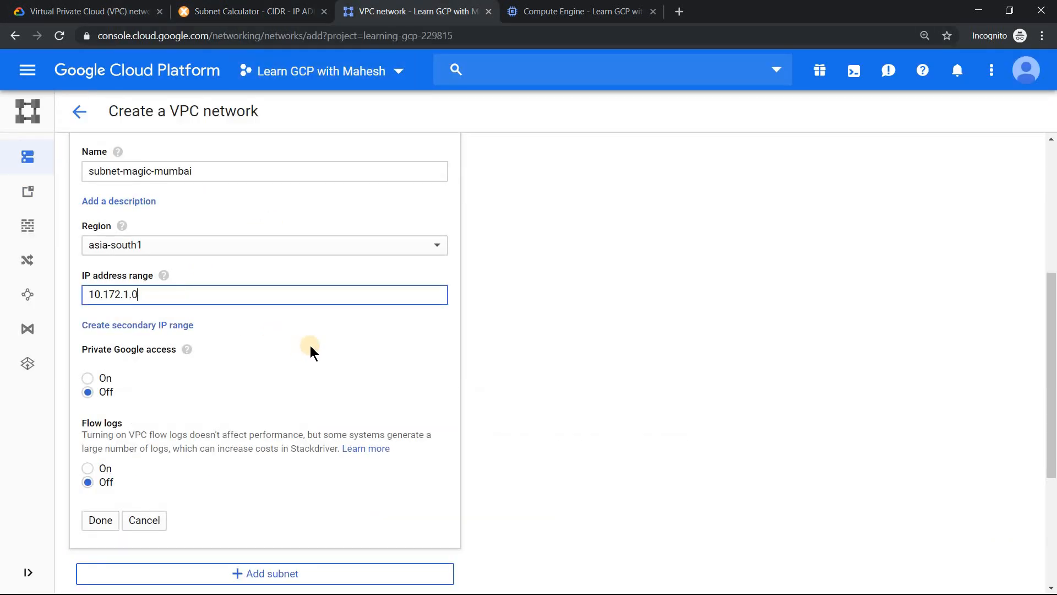
pyautogui.write('/')
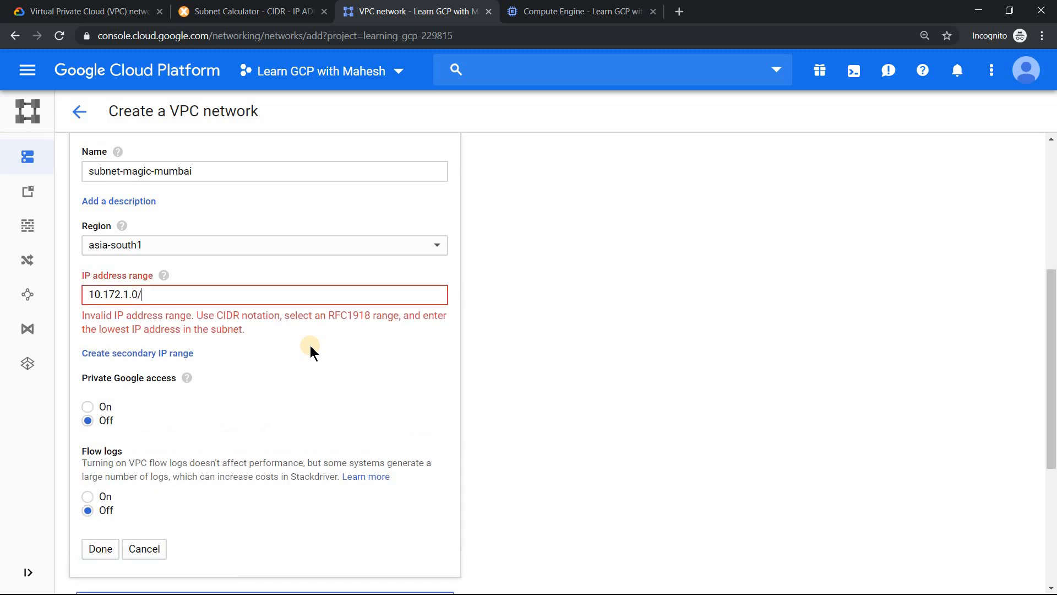
pyautogui.write('24')
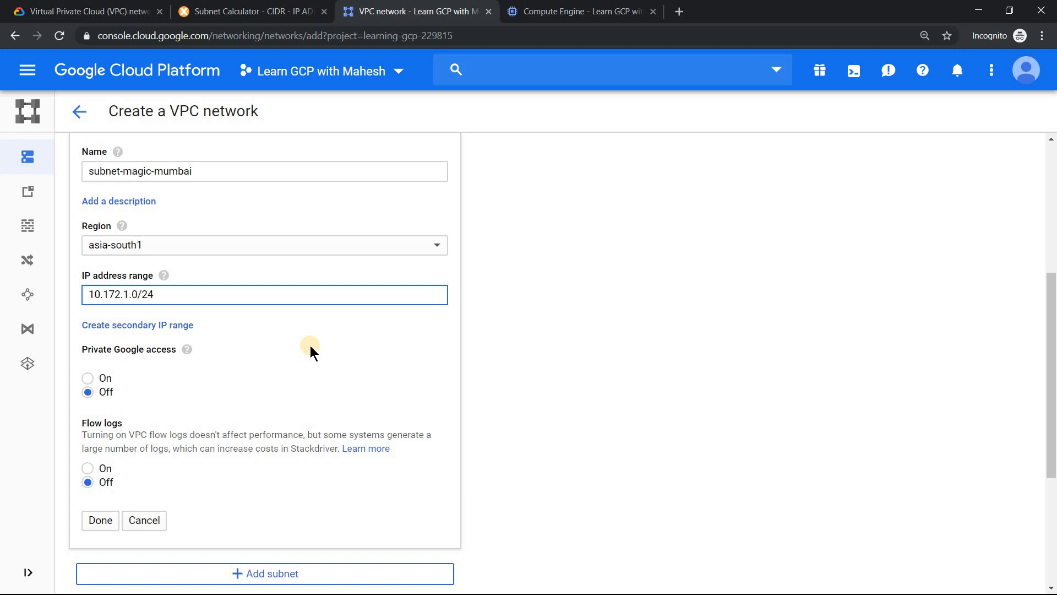
# - Change the IP address range of subnet-magic-mumbai to 10.172.1.0/29
pyautogui.press('BackSpace')
pyautogui.press('BackSpace')
pyautogui.write('2')
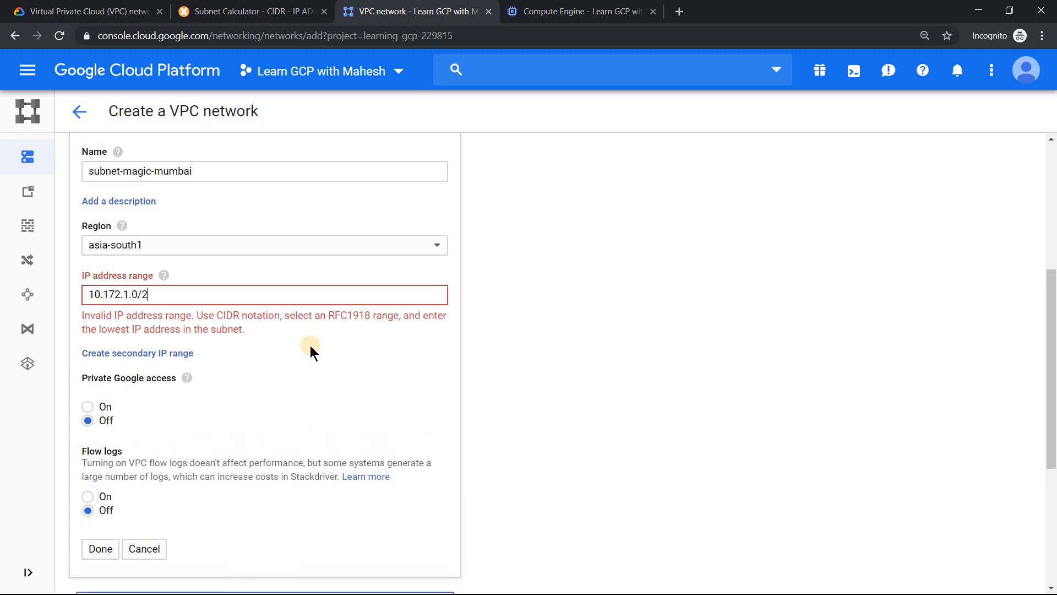
pyautogui.write('9')
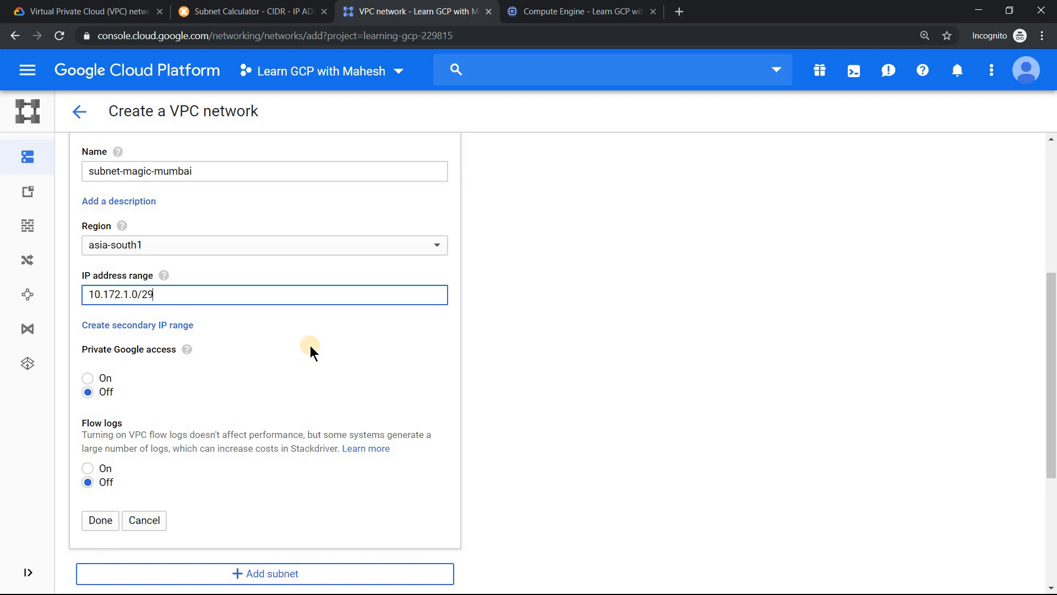
# - Try a /30 mask for the subnet, entering 10.172.1.0/30 as its IP address range
pyautogui.press('BackSpace')
pyautogui.press('BackSpace')
pyautogui.write('30')
# - Calculate 10.172.1.0 with a /30 mask in the Subnet Calculator and check the range validation in the VPC network form
pyautogui.click(251, 11)
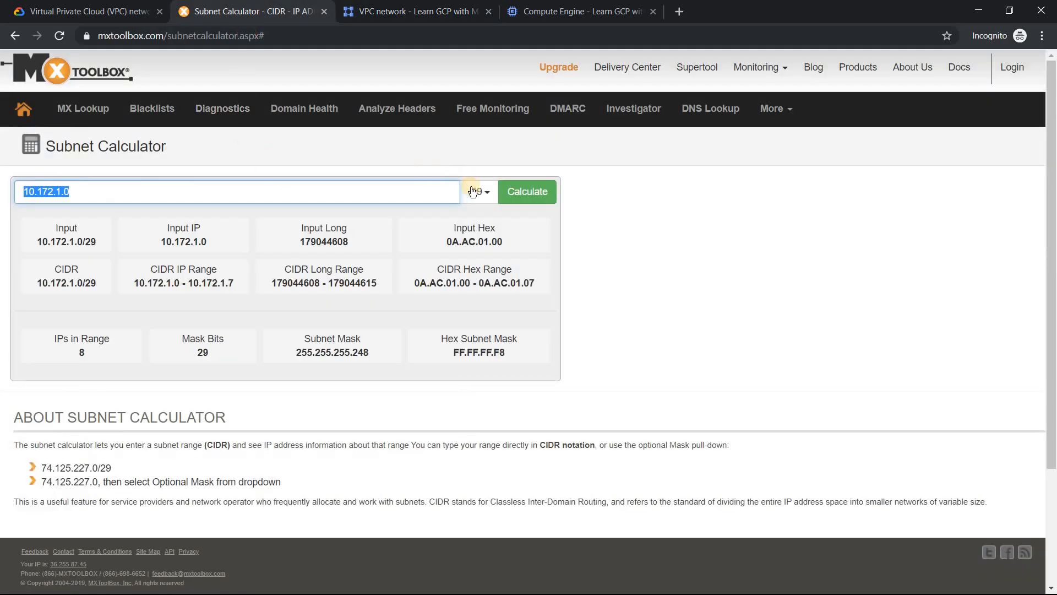
pyautogui.click(488, 192)
pyautogui.click(464, 253)
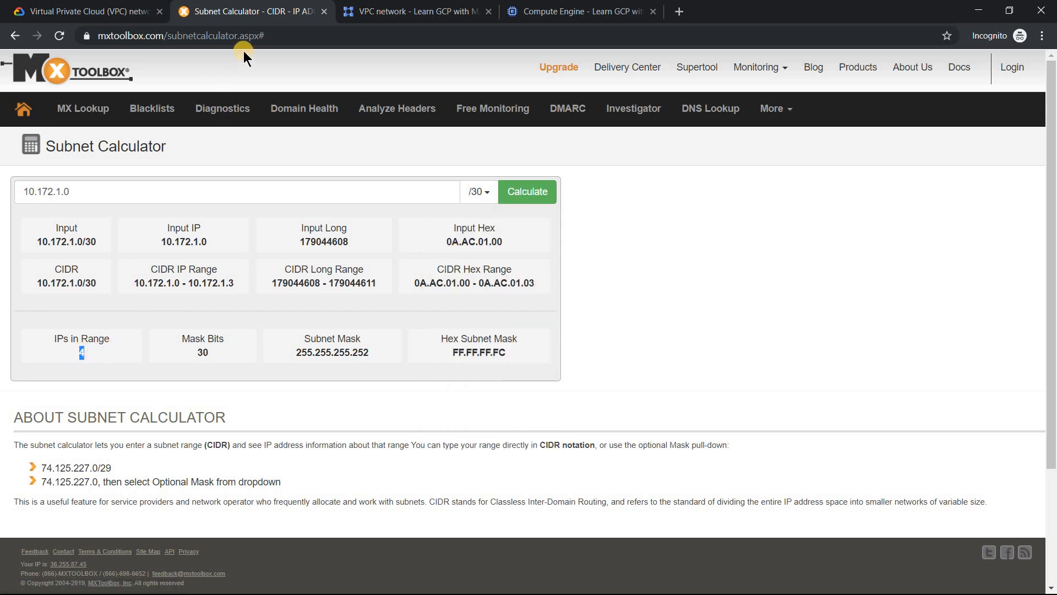
pyautogui.click(416, 11)
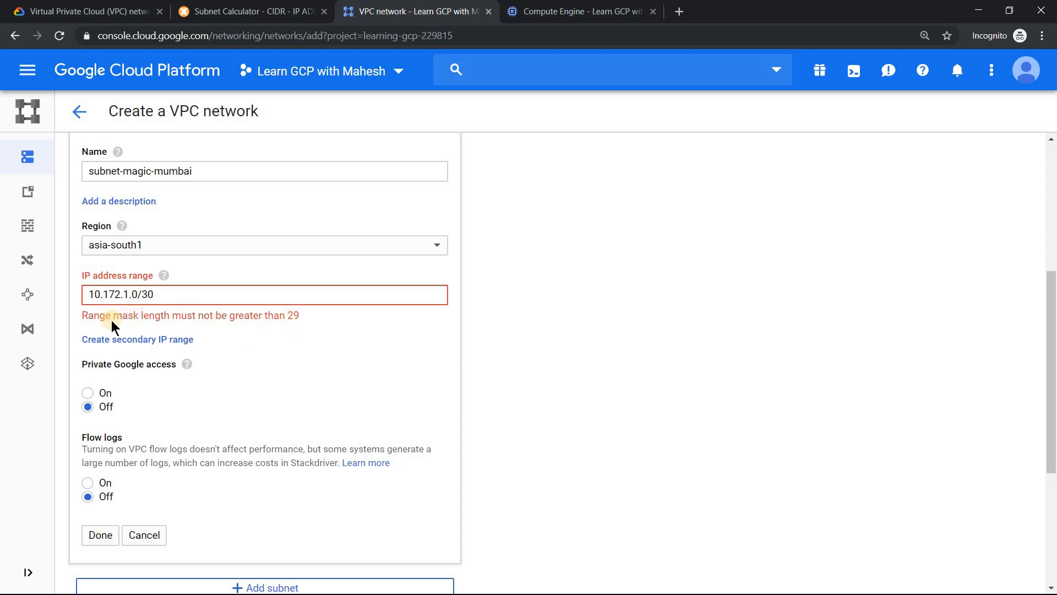
pyautogui.moveTo(215, 323); pyautogui.dragTo(296, 321)
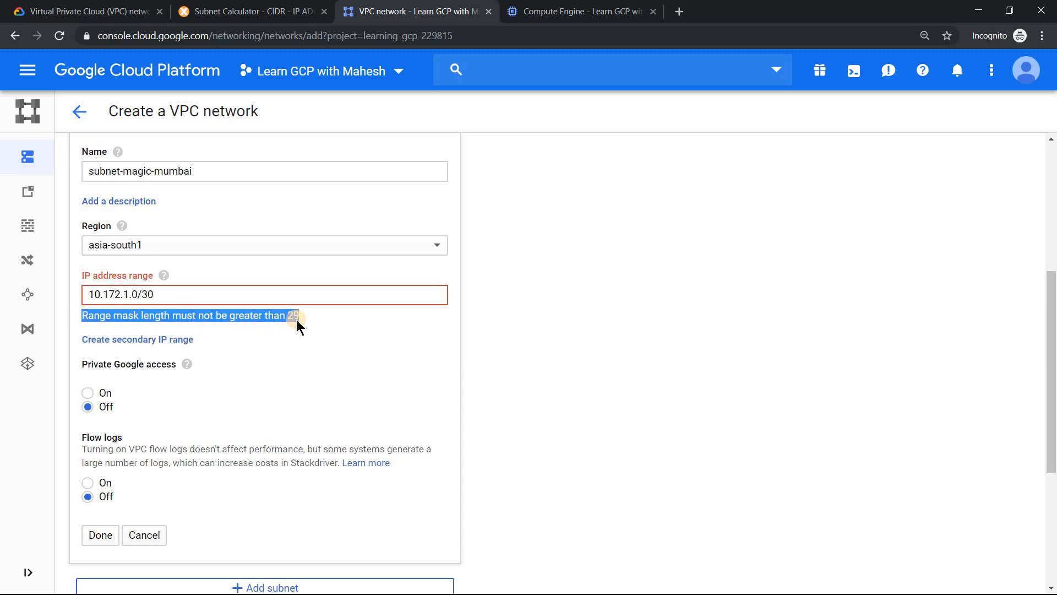
# - Set the IP address range of subnet-magic-mumbai to 10.172.1.0/29 and create the magic-vpc network
pyautogui.click(267, 297)
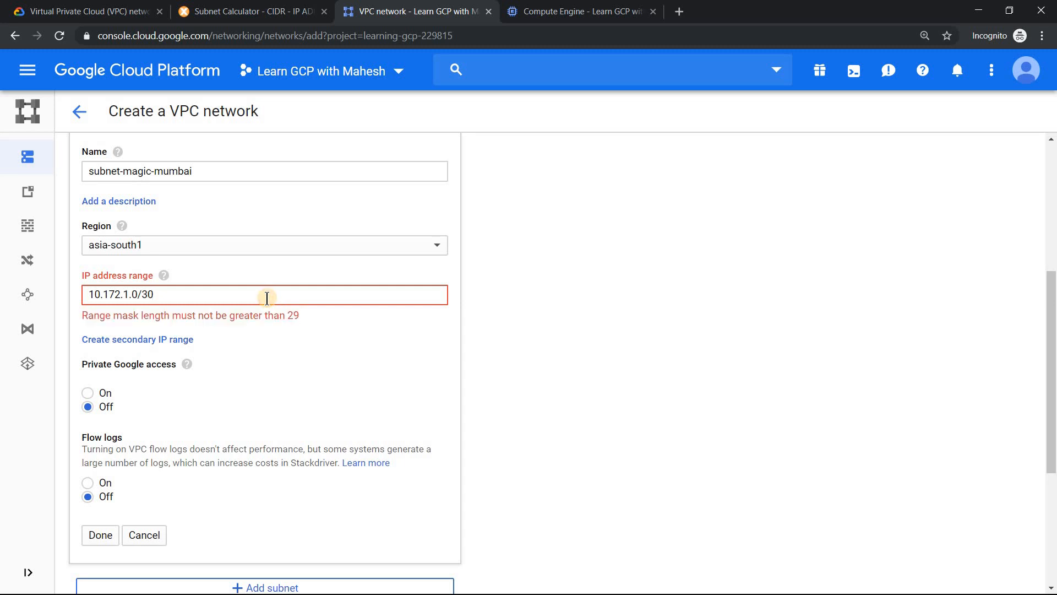
pyautogui.press('BackSpace')
pyautogui.press('BackSpace')
pyautogui.write('29')
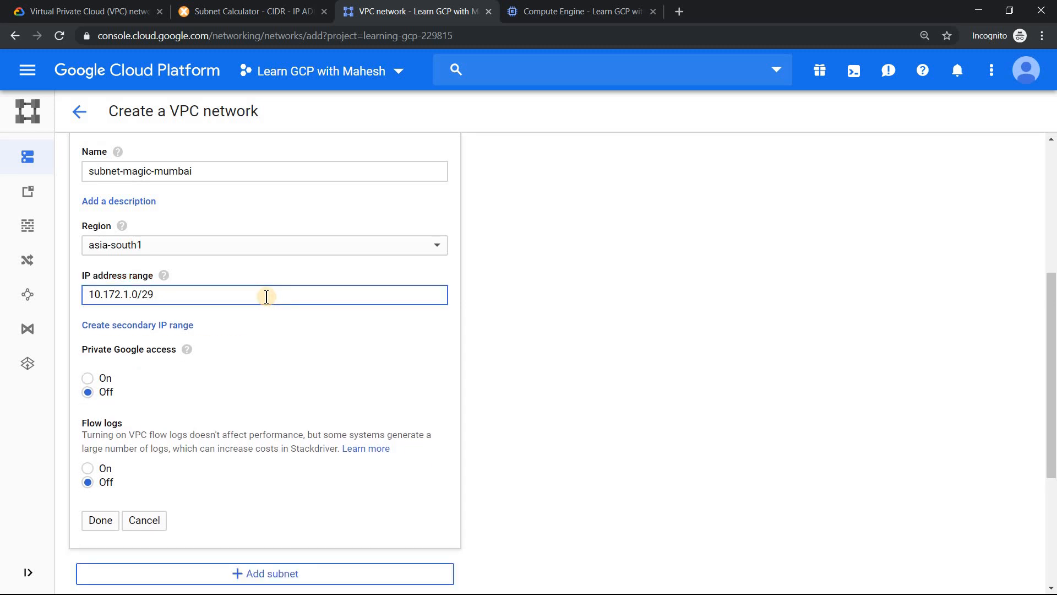
pyautogui.click(96, 519)
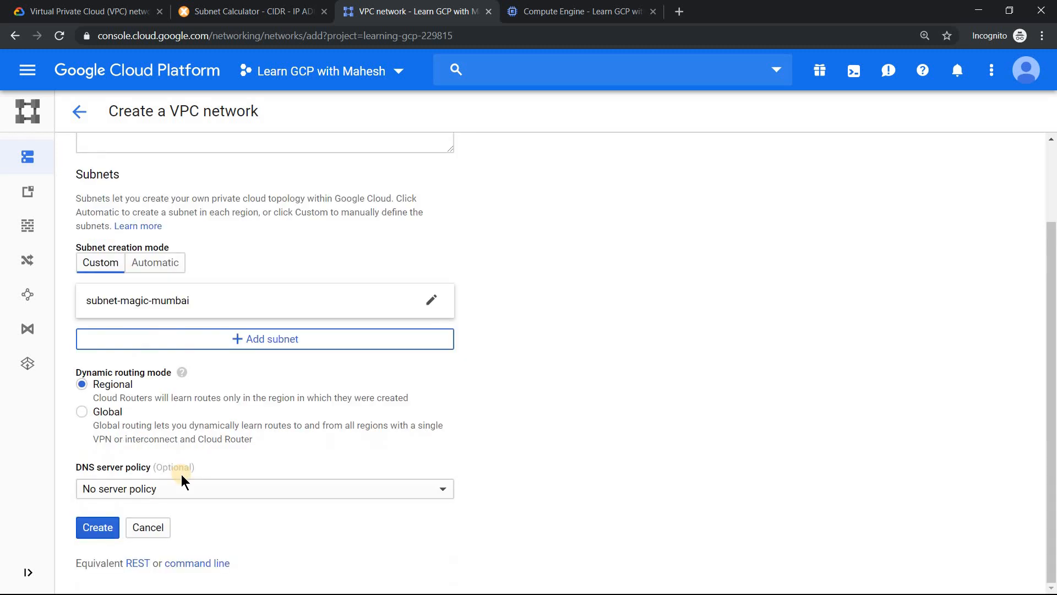
pyautogui.click(106, 527)
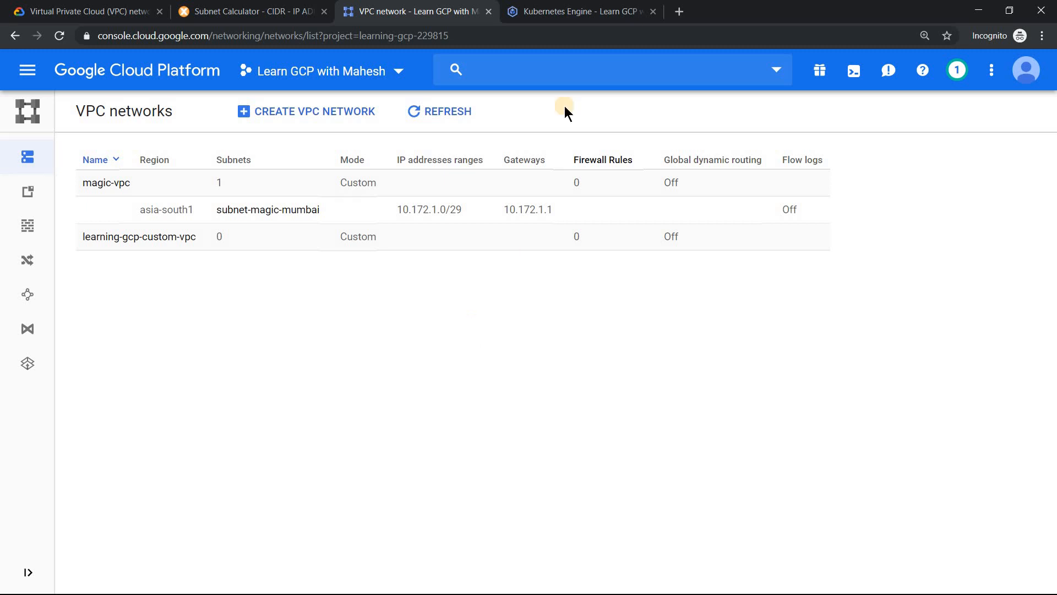
# - Review the node count and networking settings in the prepared Kubernetes cluster form and create magic-gke-cluster
pyautogui.click(573, 12)
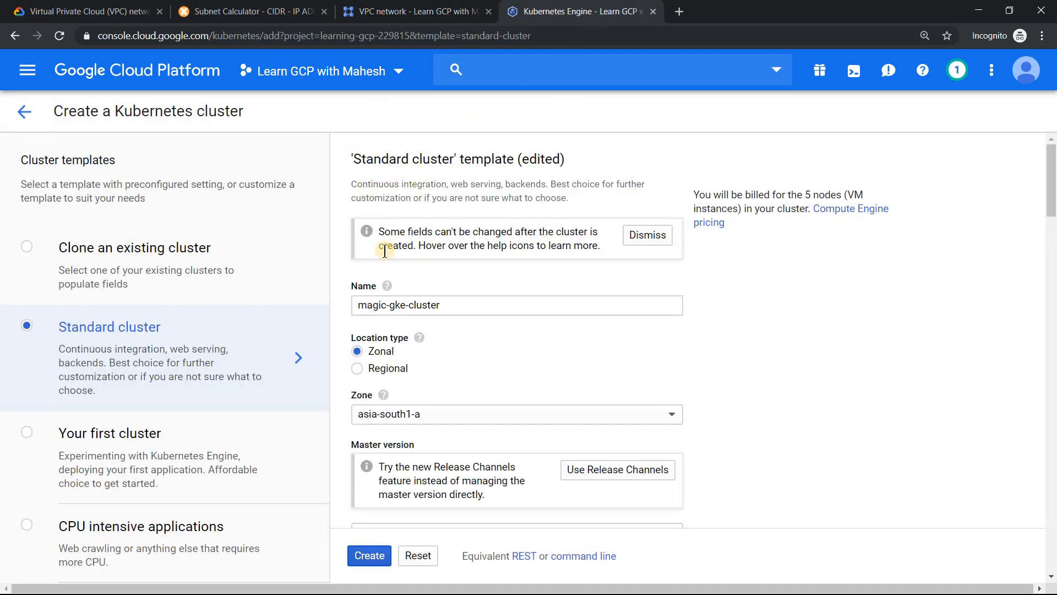
pyautogui.click(400, 306)
pyautogui.scroll(-3, 517, 242)
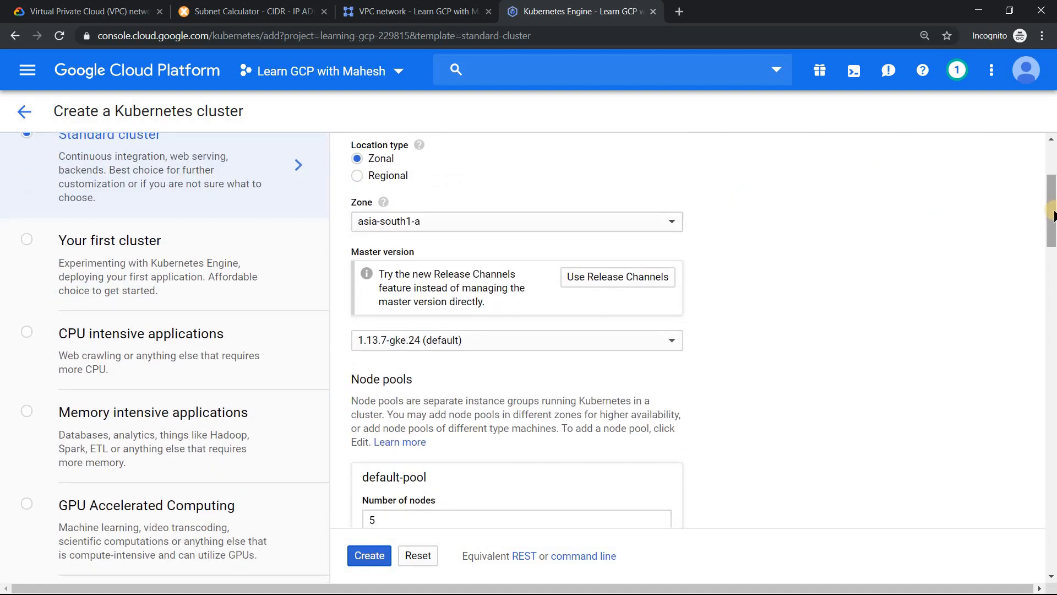
pyautogui.click(1046, 268)
pyautogui.doubleClick(359, 197)
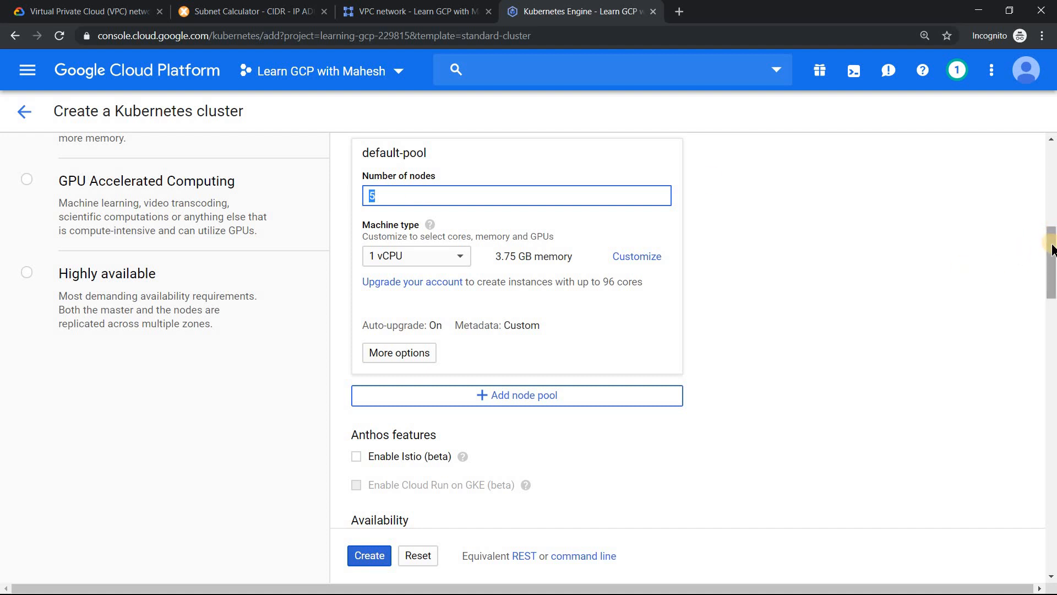
pyautogui.moveTo(1052, 251); pyautogui.dragTo(1052, 326)
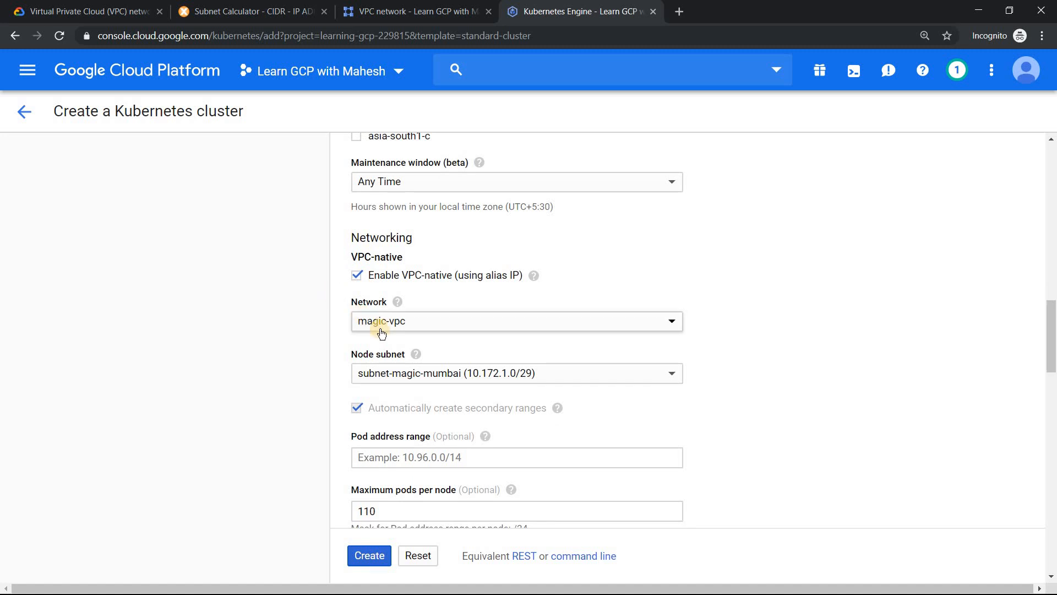
pyautogui.scroll(-10, 387, 454)
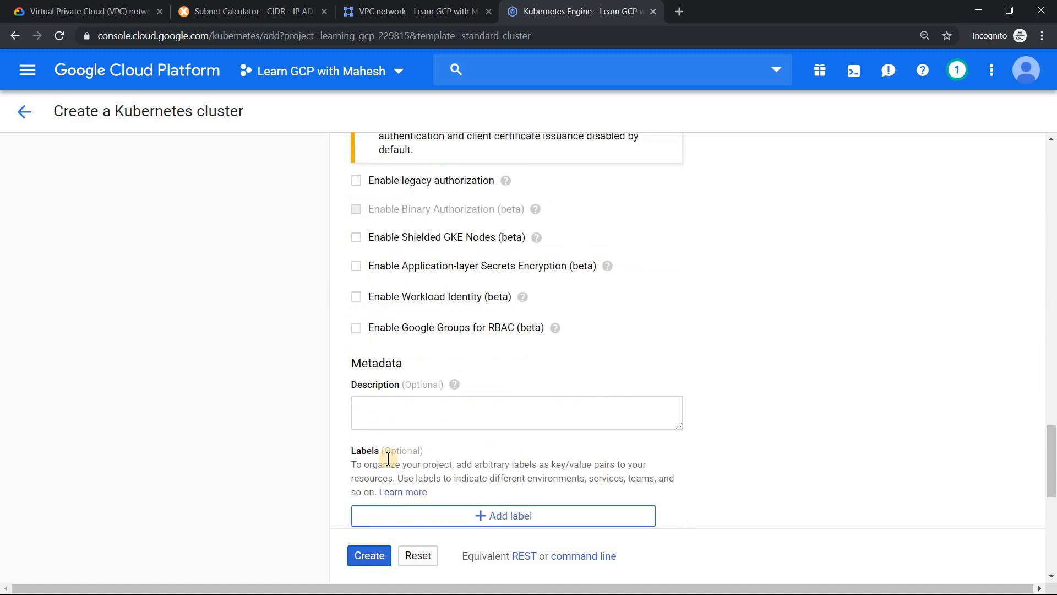
pyautogui.click(371, 556)
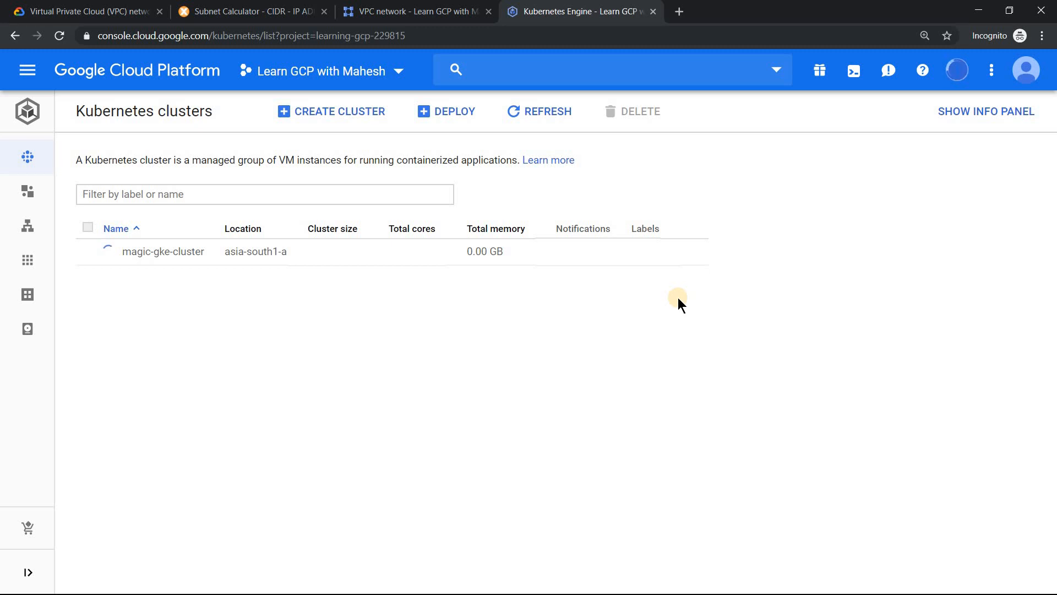
# - Open the Compute Engine VM instances page in a new browser tab and switch to it
pyautogui.click(31, 77)
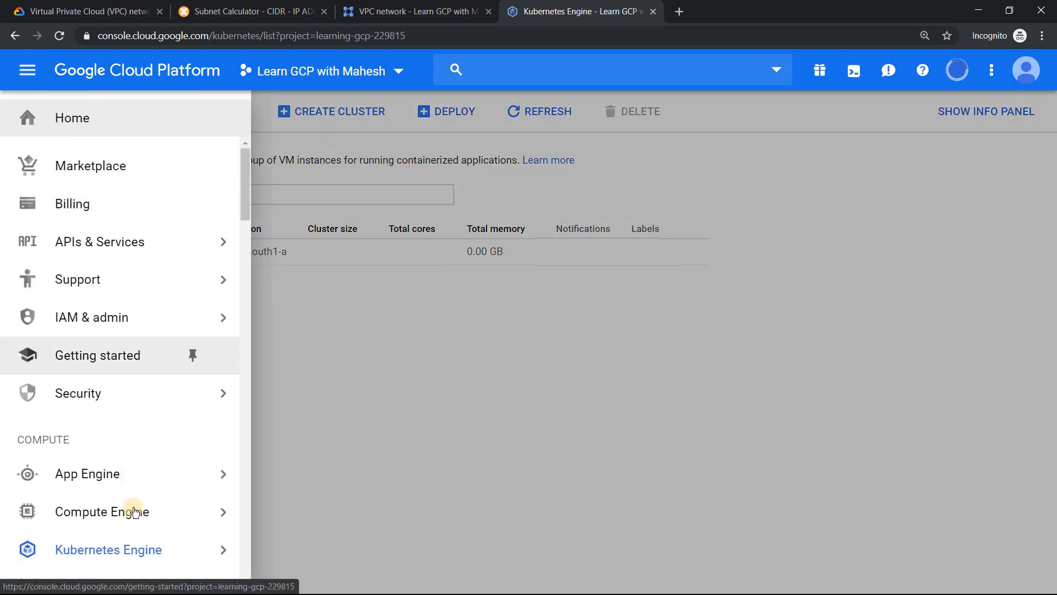
pyautogui.rightClick(138, 519)
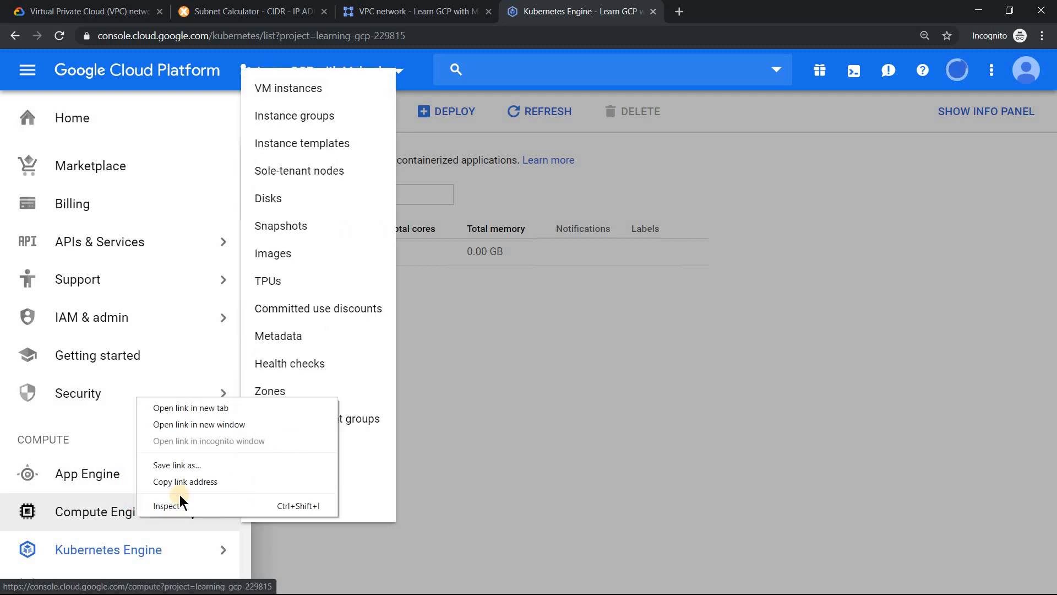
pyautogui.click(206, 411)
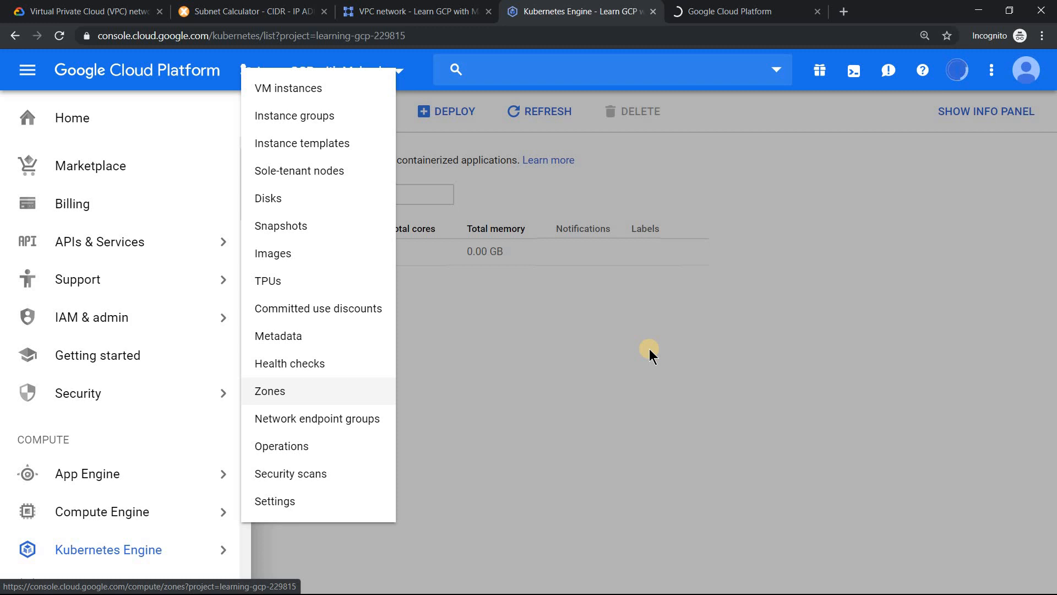
pyautogui.click(788, 290)
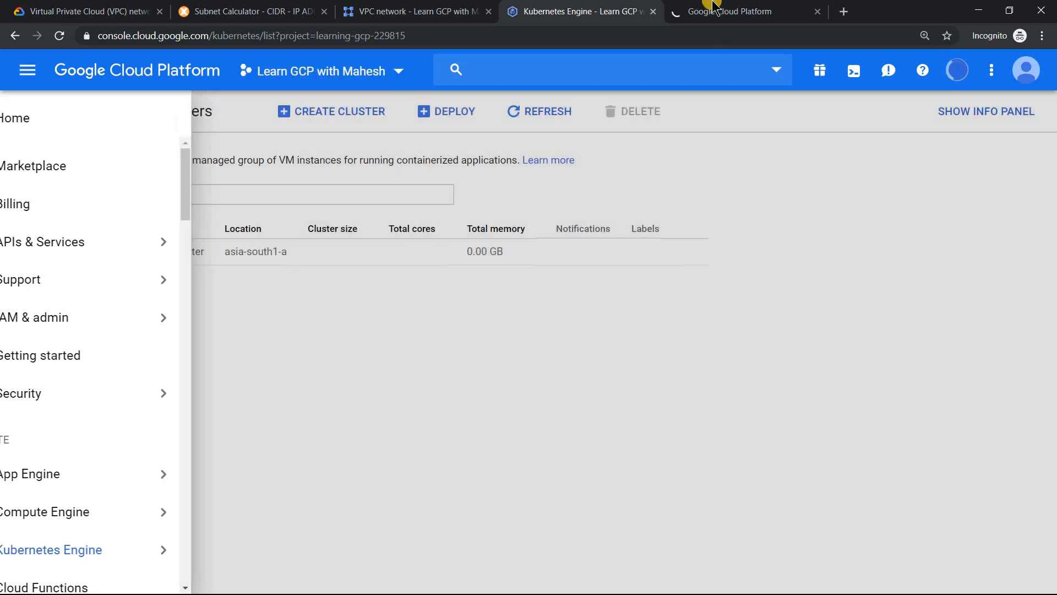
pyautogui.click(715, 10)
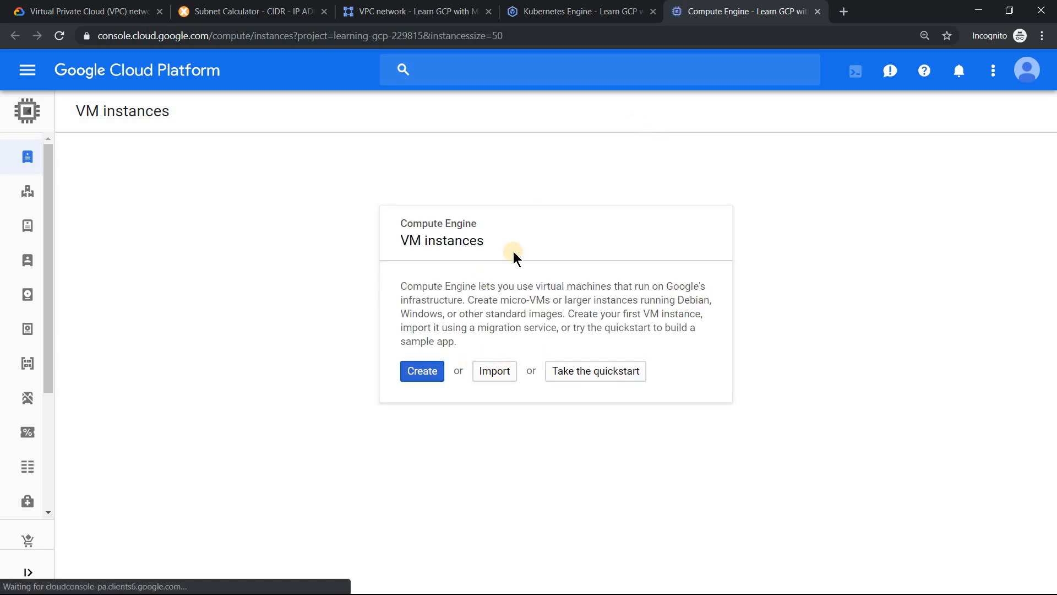
# - Refresh the Kubernetes cluster list and reload the VM instances page to check the creation progress of magic-gke-cluster
pyautogui.click(561, 13)
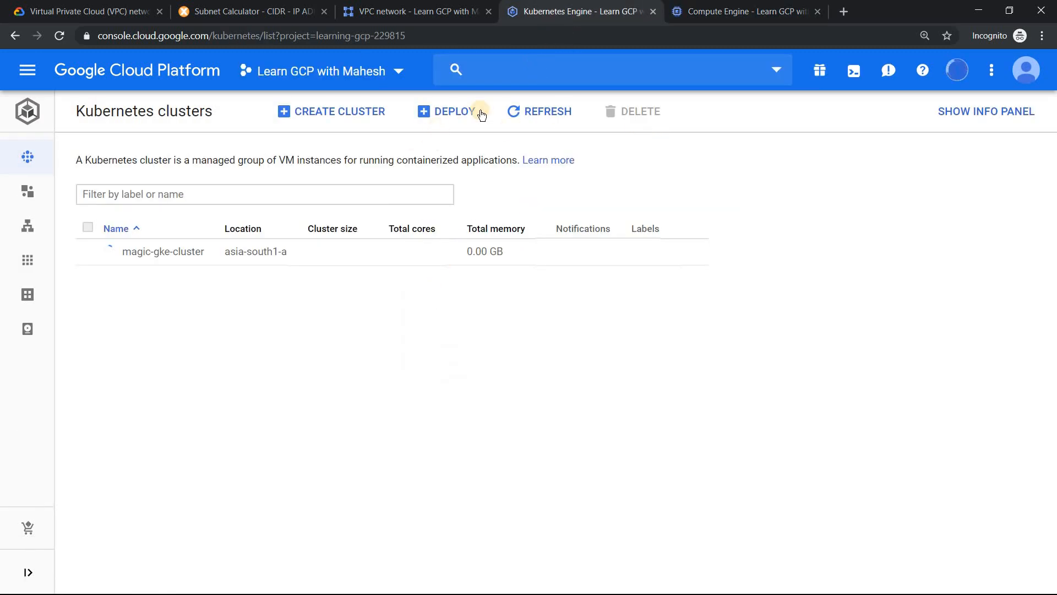
pyautogui.click(532, 122)
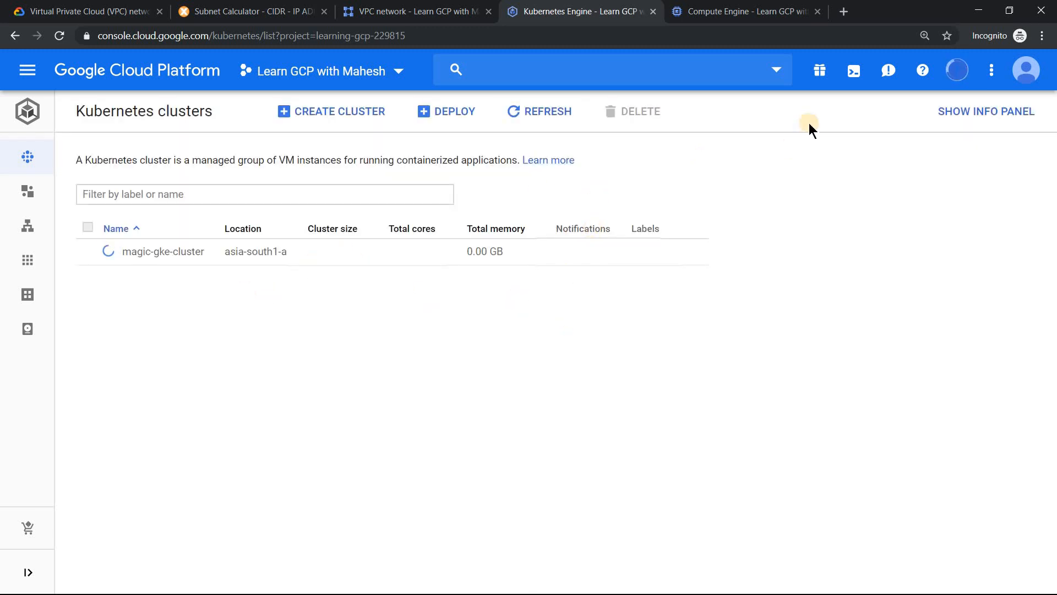
pyautogui.click(741, 10)
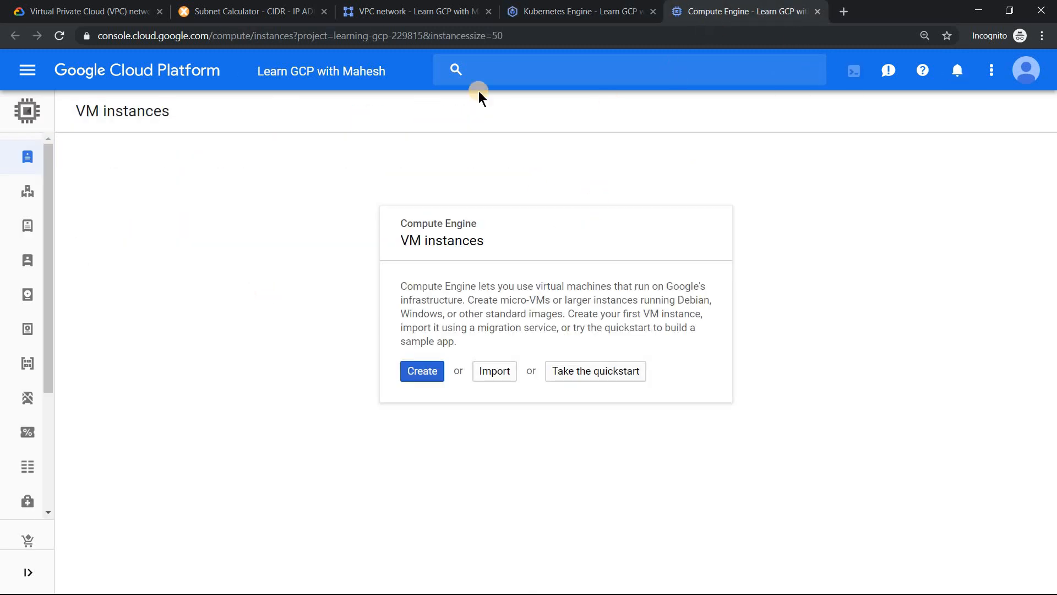
pyautogui.click(61, 36)
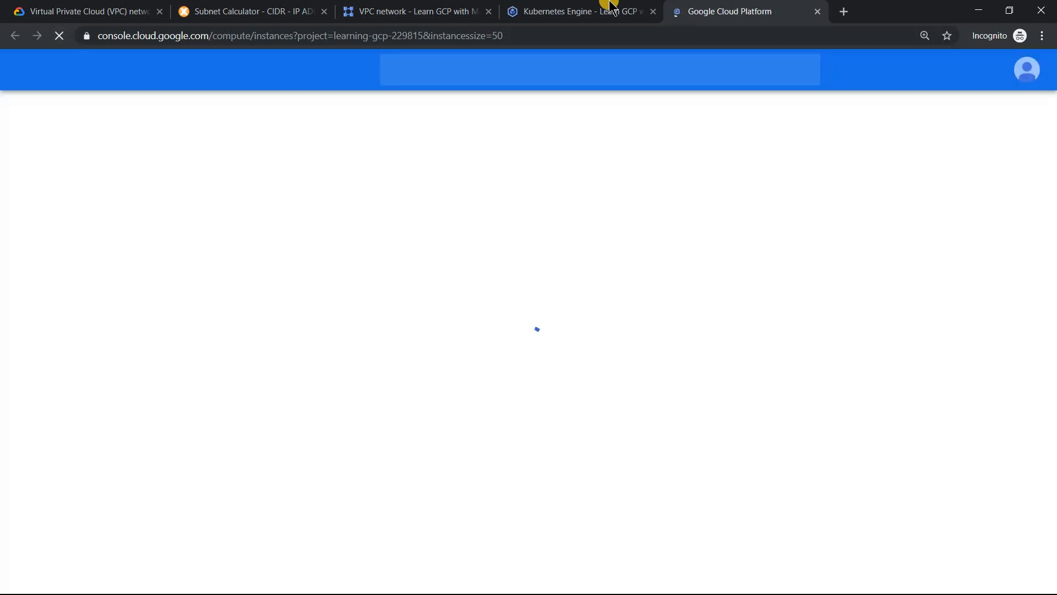
pyautogui.click(610, 8)
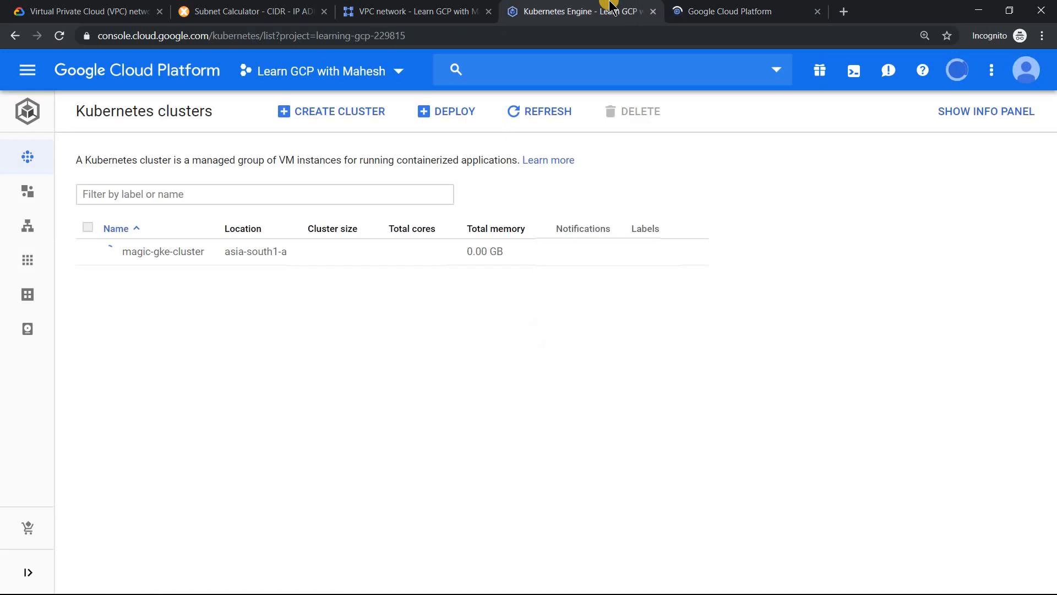
pyautogui.click(720, 9)
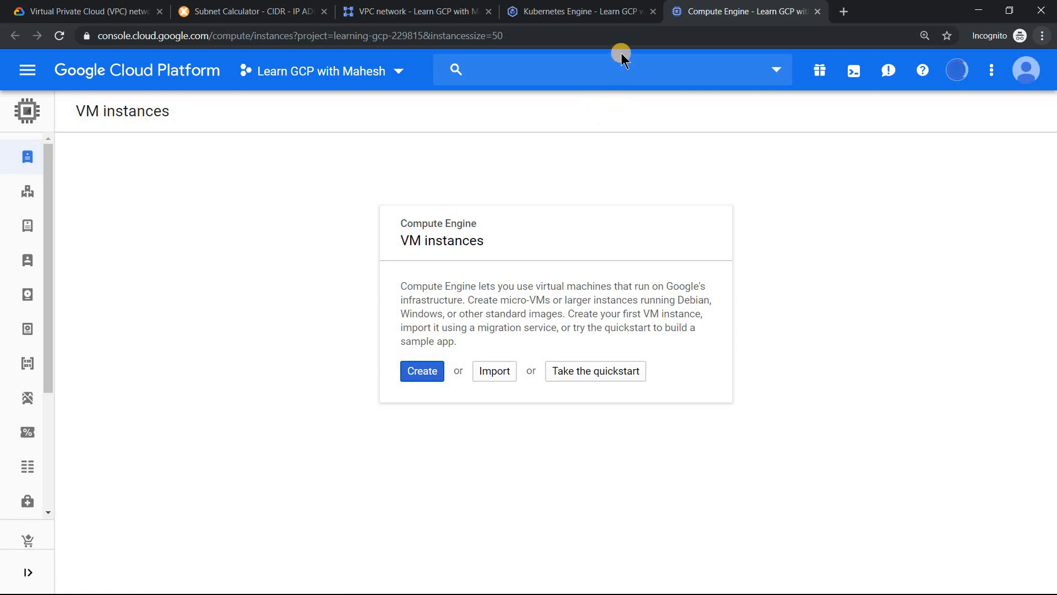
pyautogui.click(606, 12)
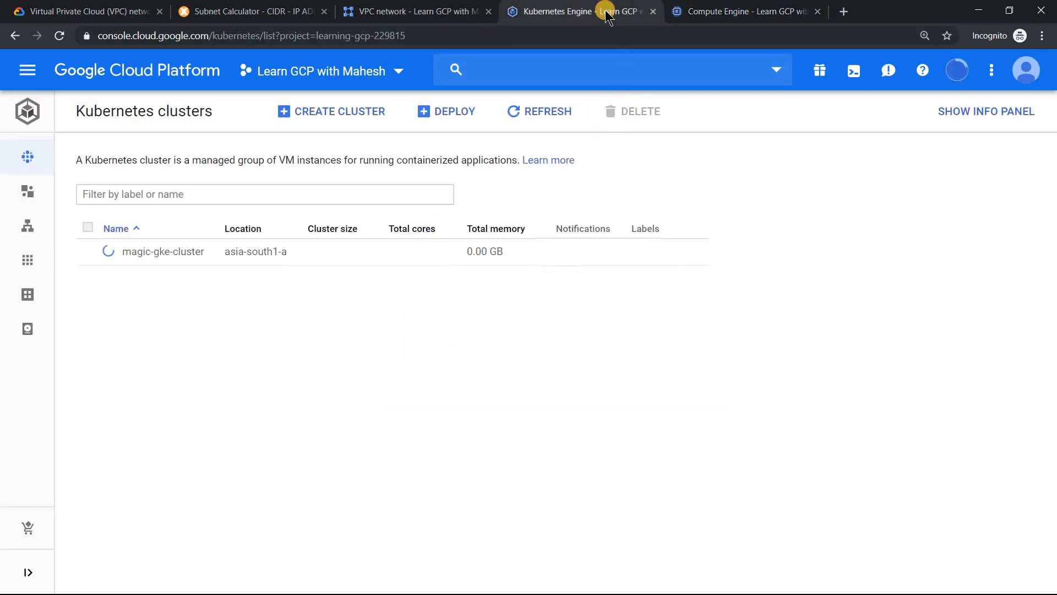
# - Examine the internal IP addresses of the magic-gke-cluster nodes in the VM instances list
pyautogui.click(716, 12)
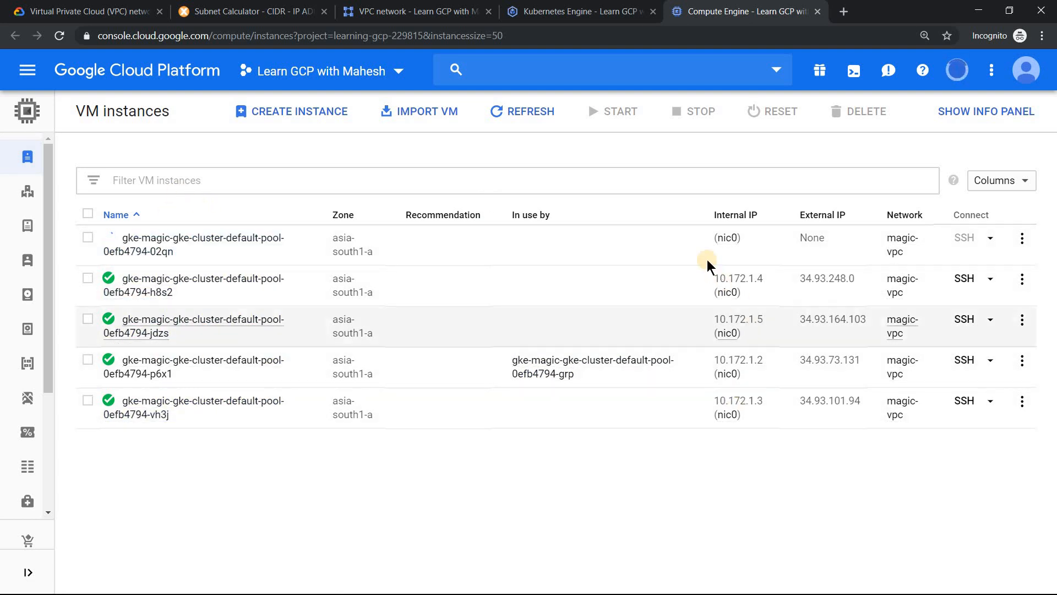
pyautogui.moveTo(712, 278); pyautogui.dragTo(790, 484)
pyautogui.click(778, 430)
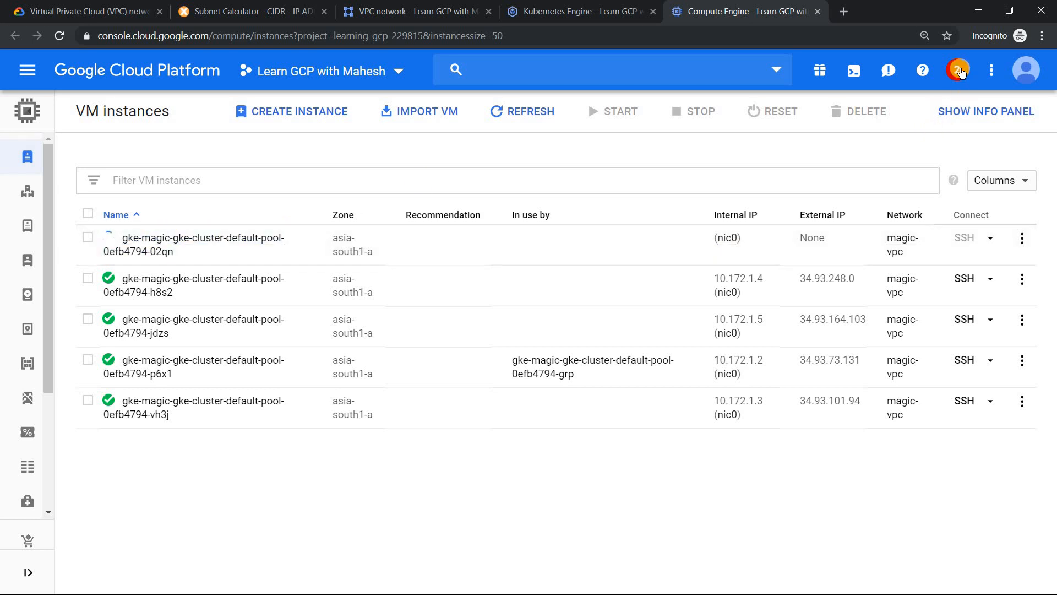
# - Check the status of magic-gke-cluster in the cluster list and read the notification about its creation
pyautogui.click(587, 7)
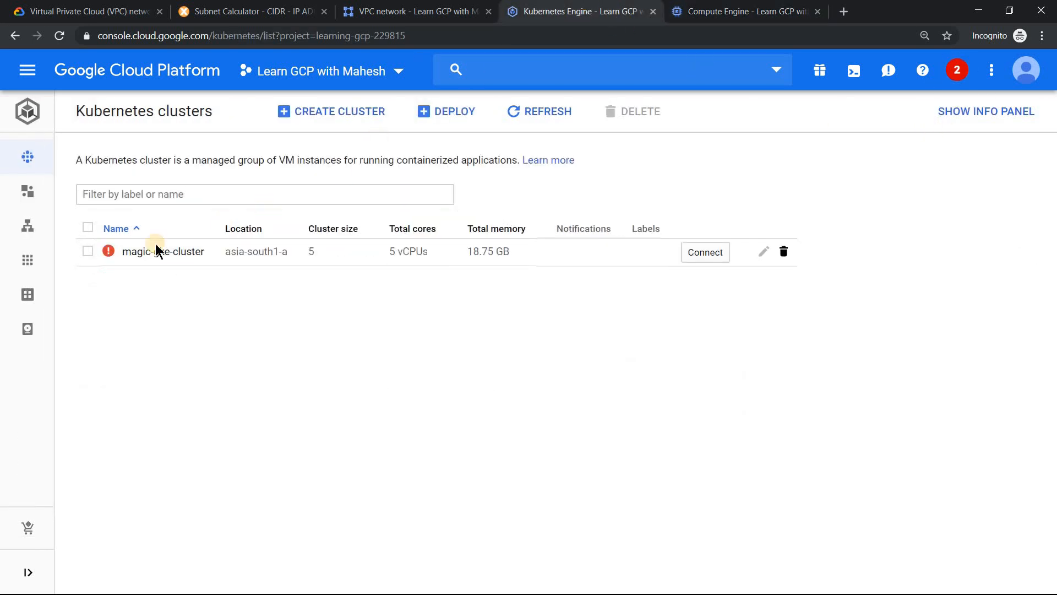
pyautogui.moveTo(116, 255)
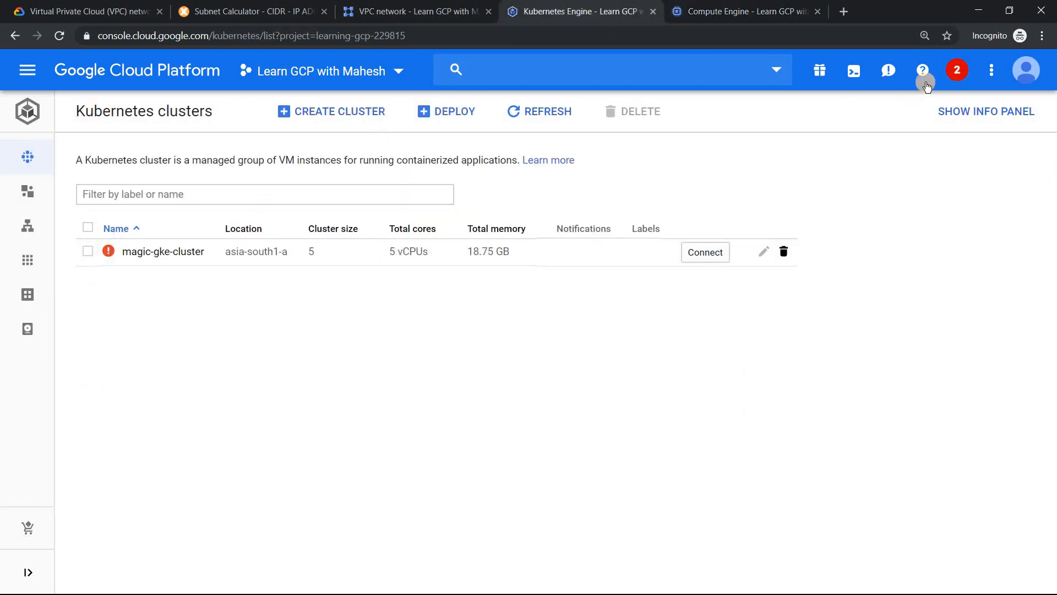
pyautogui.click(957, 69)
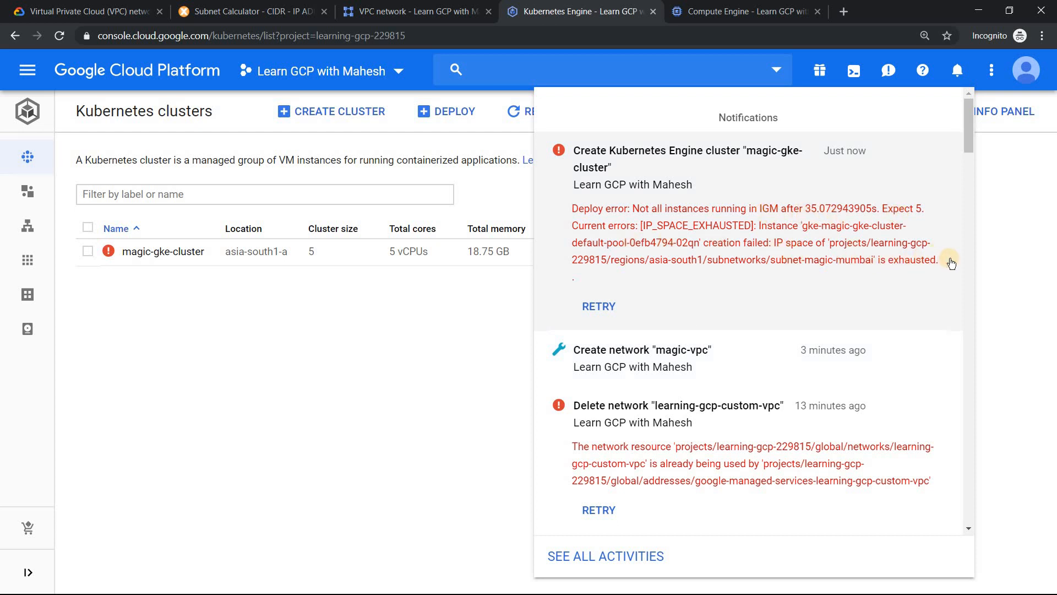
pyautogui.moveTo(949, 259); pyautogui.dragTo(876, 256)
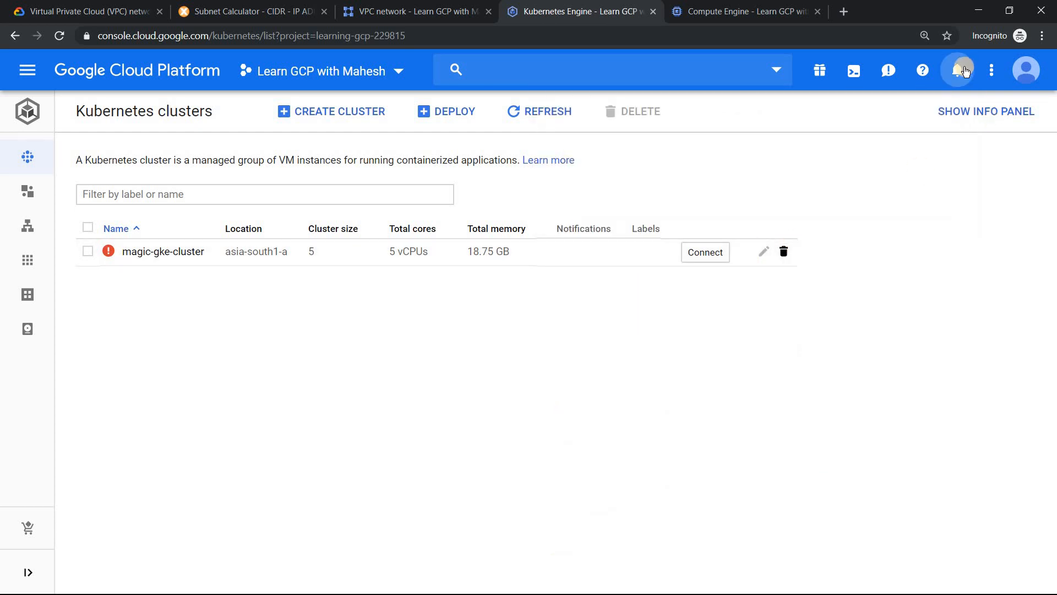
pyautogui.click(961, 71)
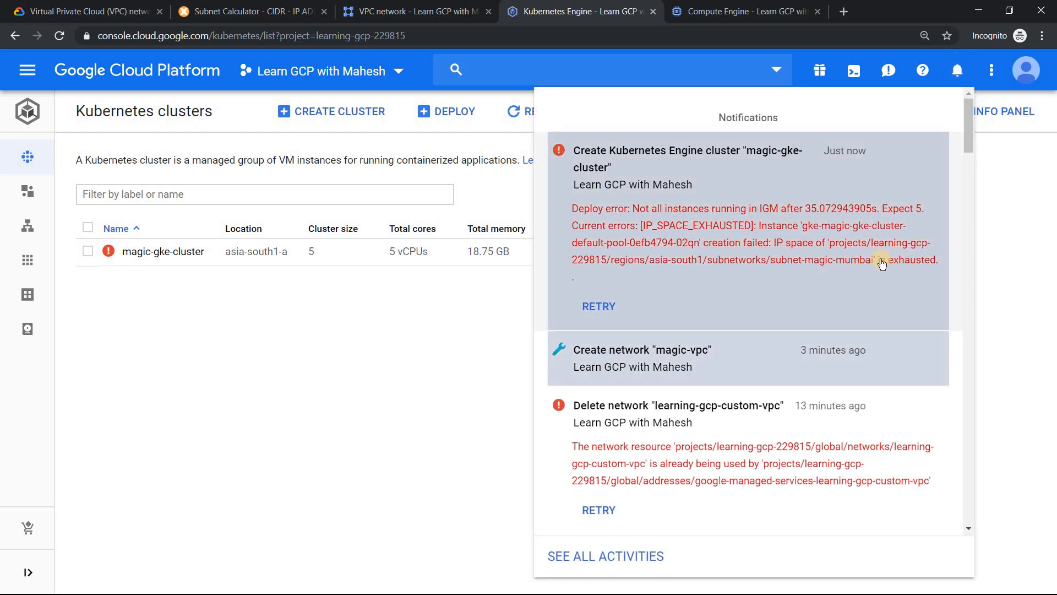
# - Compare the cluster's node instances in Compute Engine with the creation notification and status of magic-gke-cluster
pyautogui.click(743, 11)
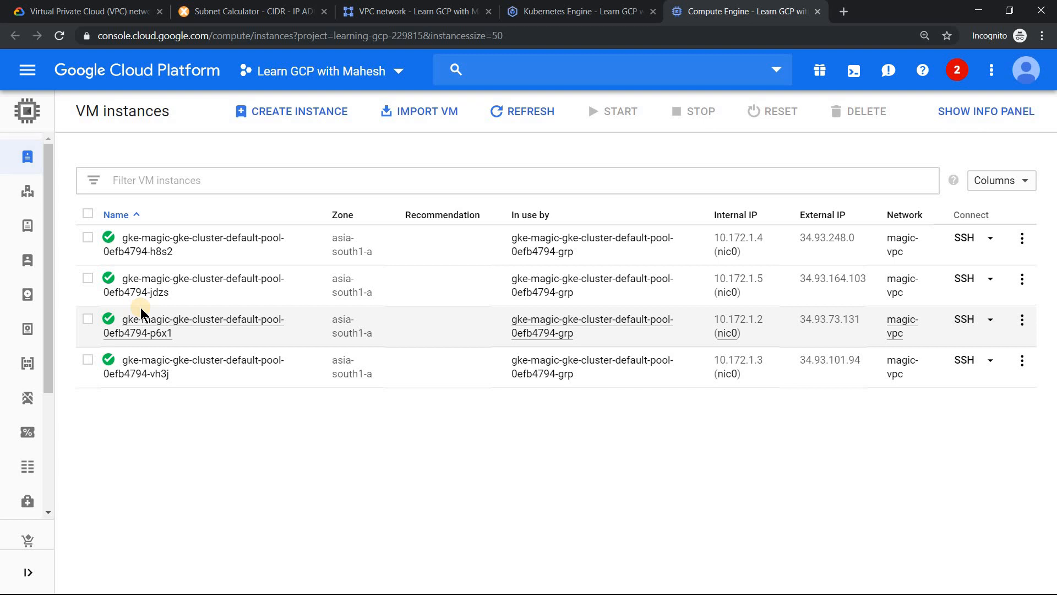
pyautogui.click(606, 12)
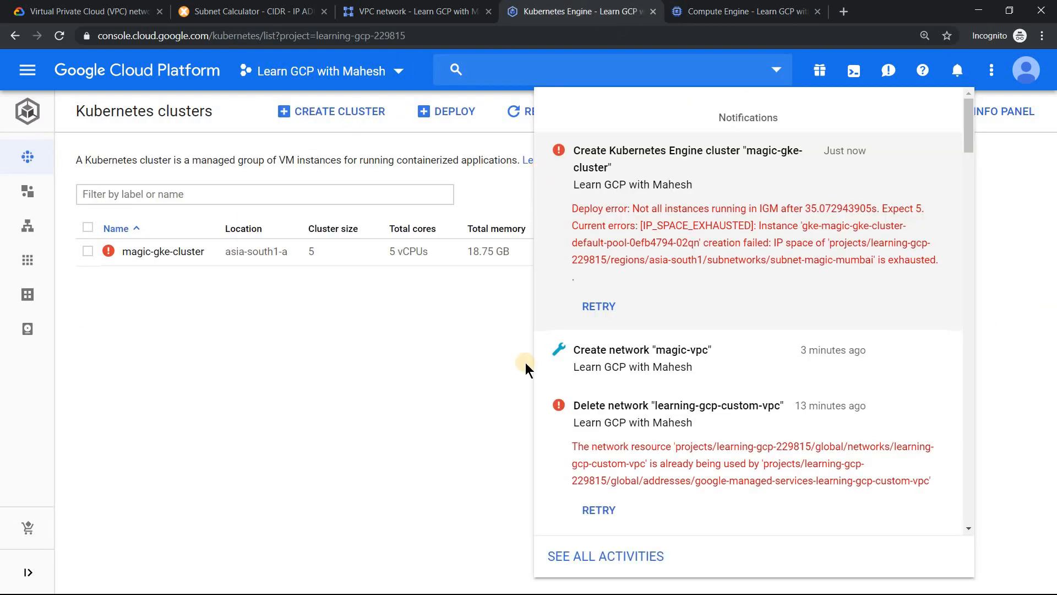
pyautogui.click(439, 421)
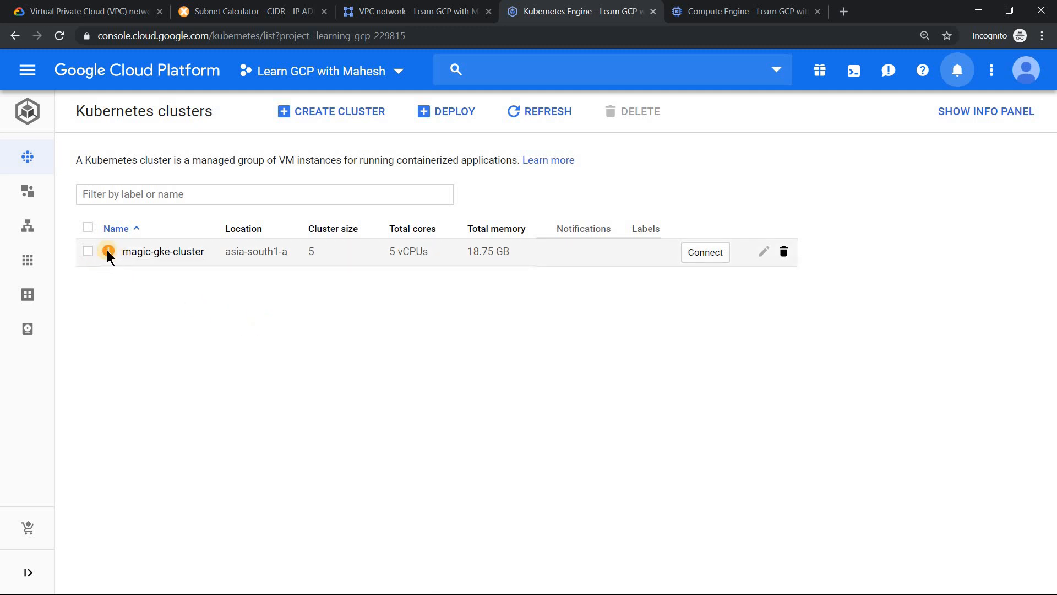
pyautogui.moveTo(109, 252)
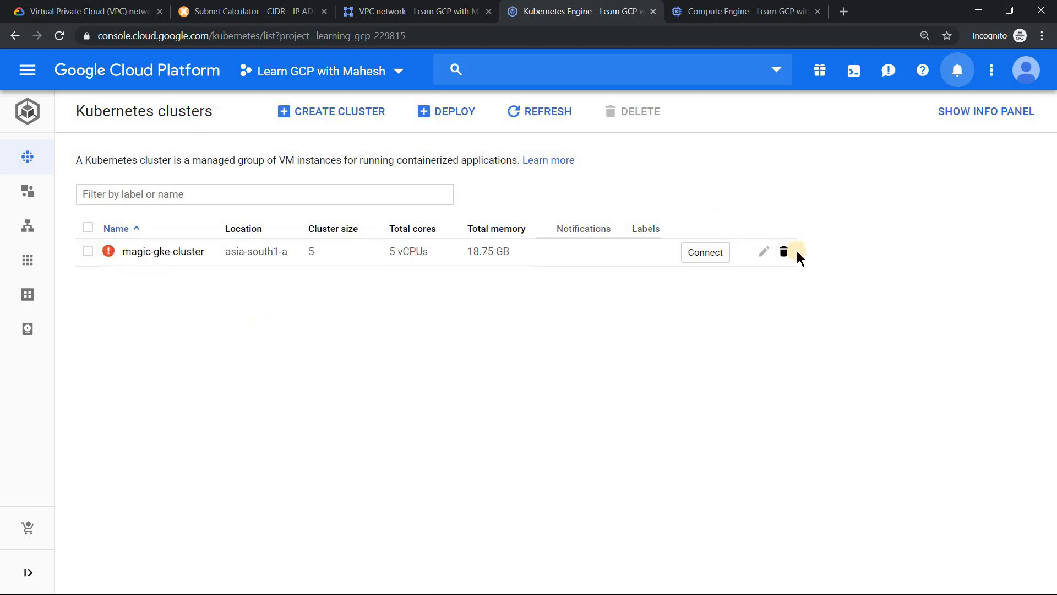
# - Delete magic-gke-cluster and check its node instances in the VM instances list
pyautogui.click(784, 252)
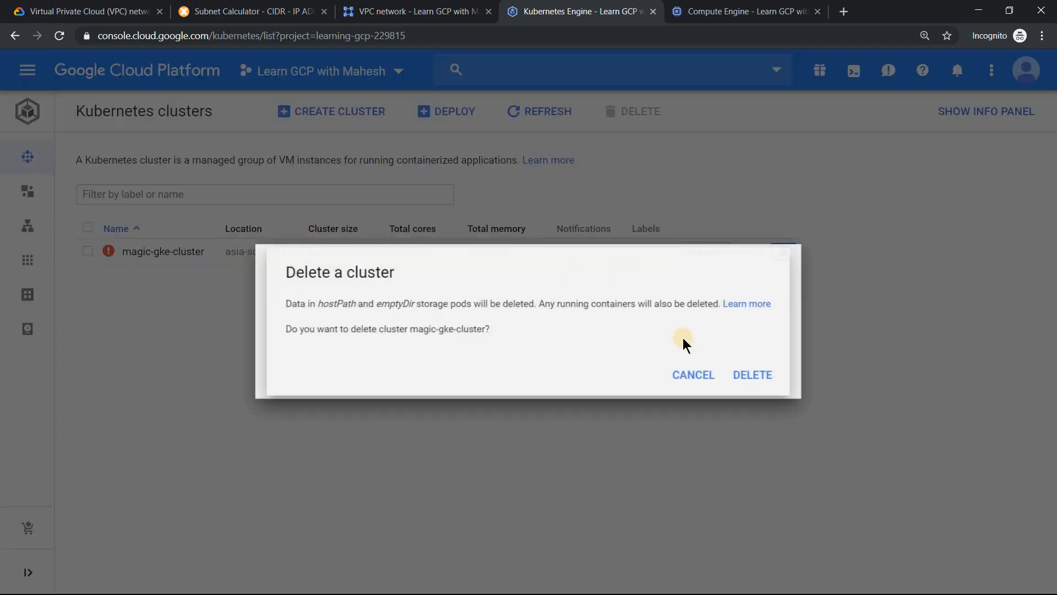
pyautogui.click(771, 372)
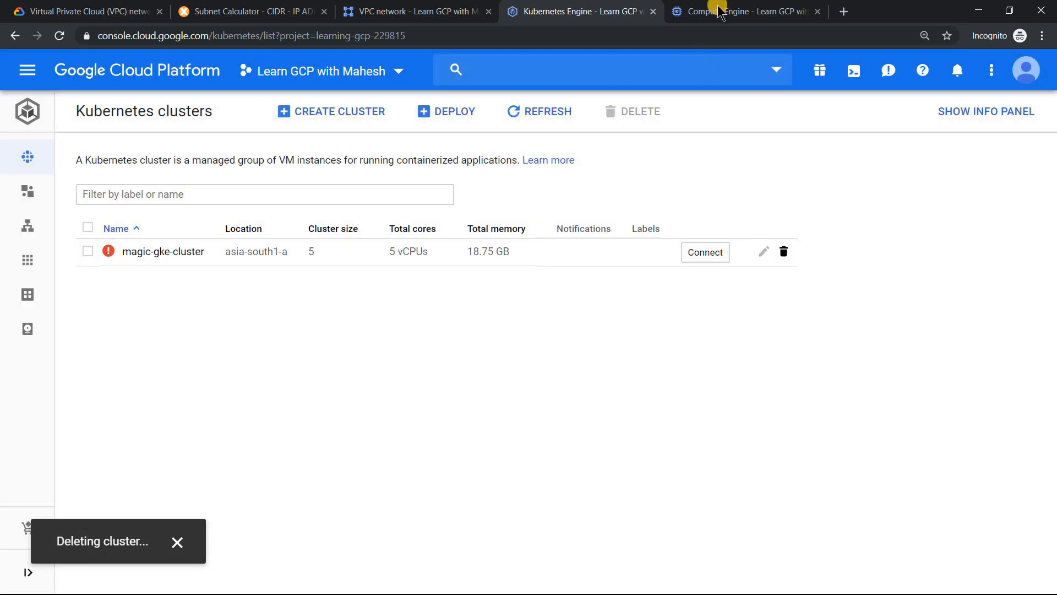
pyautogui.click(715, 11)
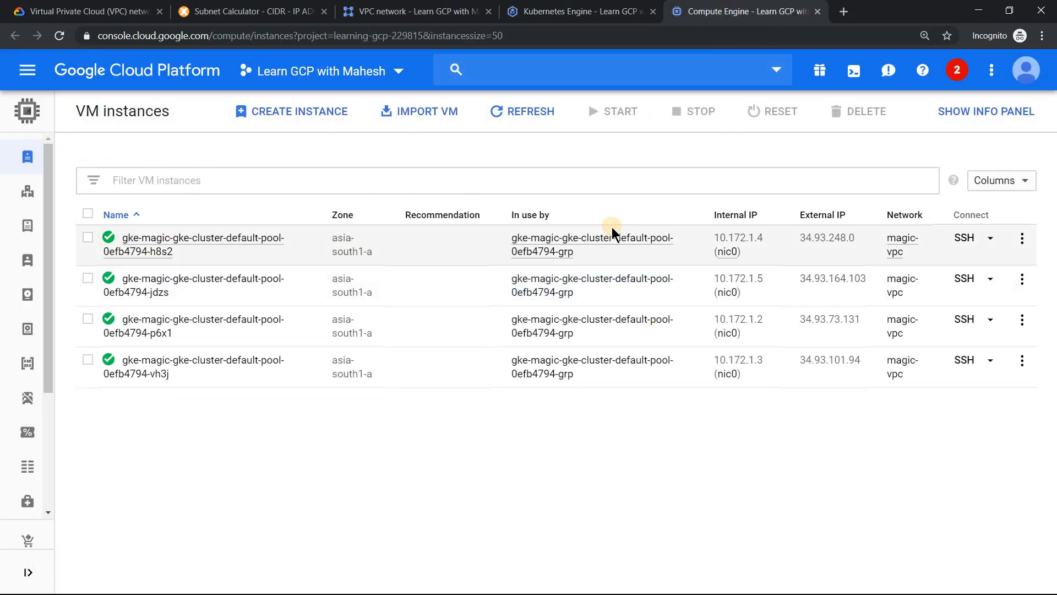
pyautogui.hotkey('ctrl', 'shift', 'Tab')
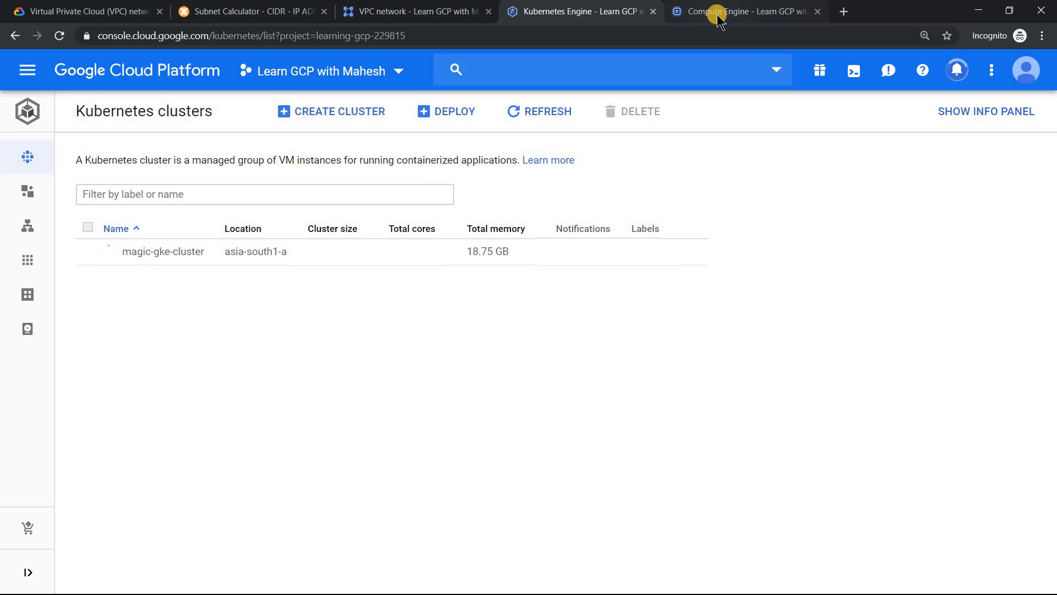
# - Refresh the Kubernetes cluster list and submit the deletion of magic-gke-cluster again
pyautogui.click(557, 112)
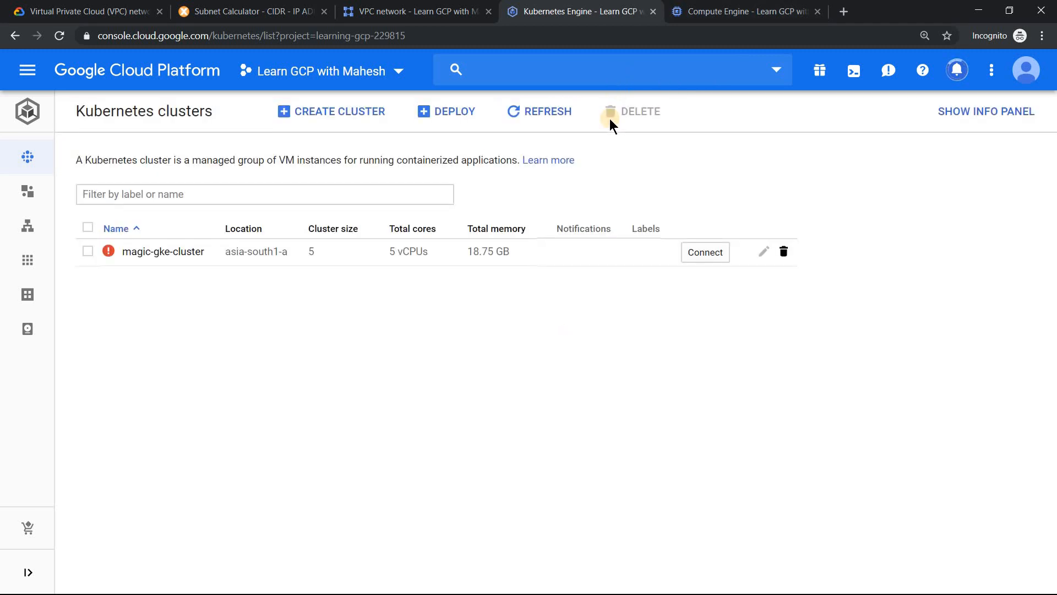
pyautogui.click(785, 252)
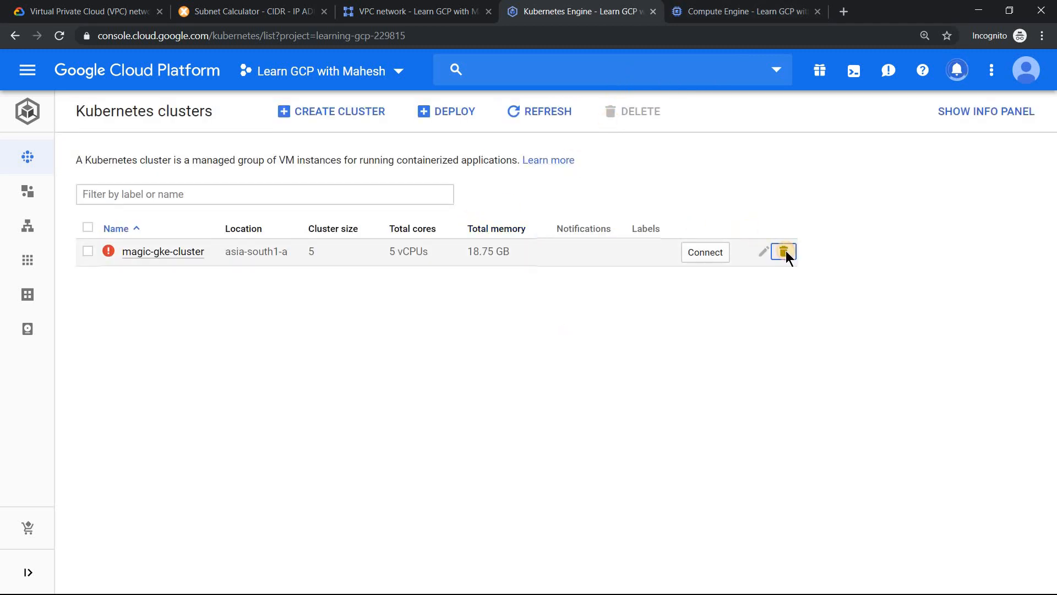
pyautogui.click(771, 380)
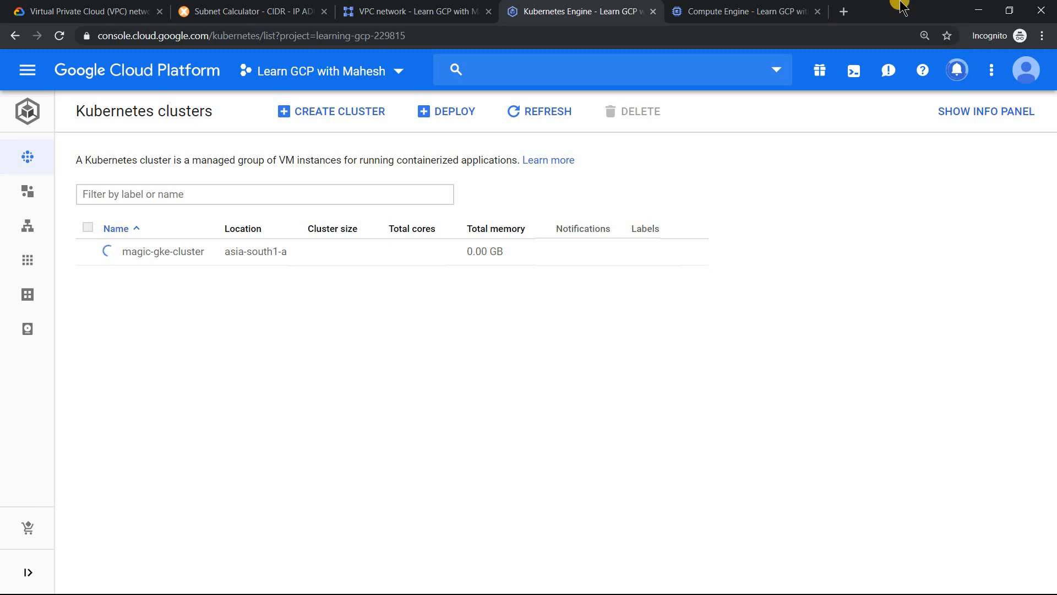
# - Check the cluster deletion progress in the notifications and refresh the Kubernetes cluster list
pyautogui.click(944, 84)
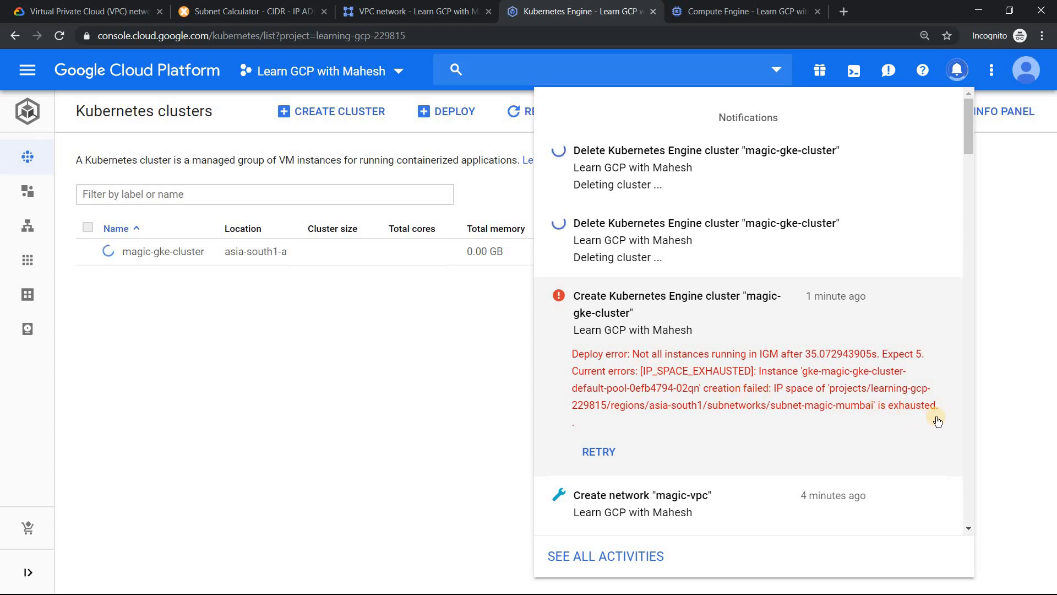
pyautogui.click(348, 338)
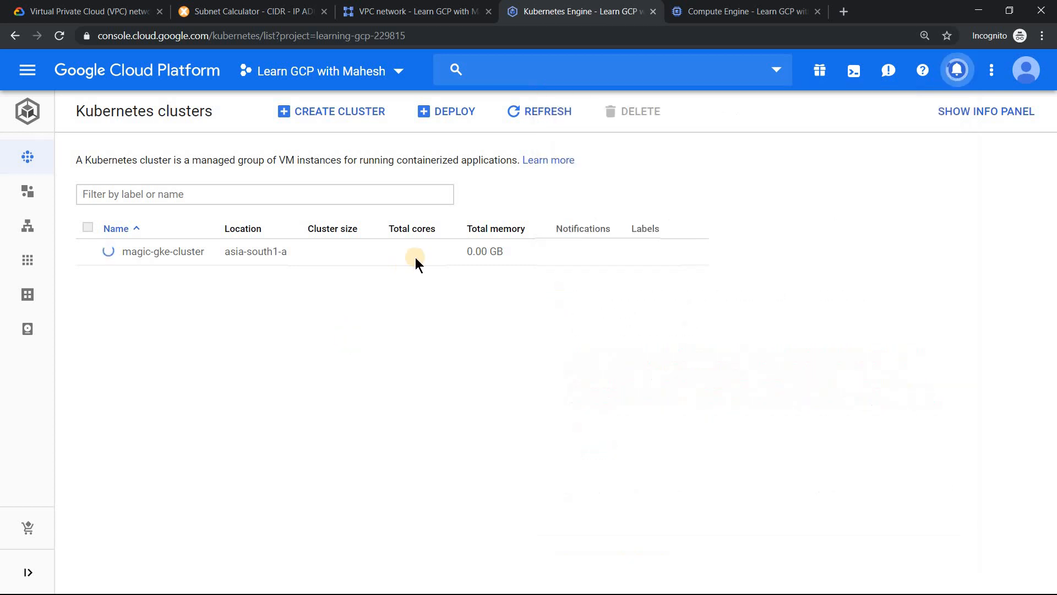
pyautogui.click(551, 114)
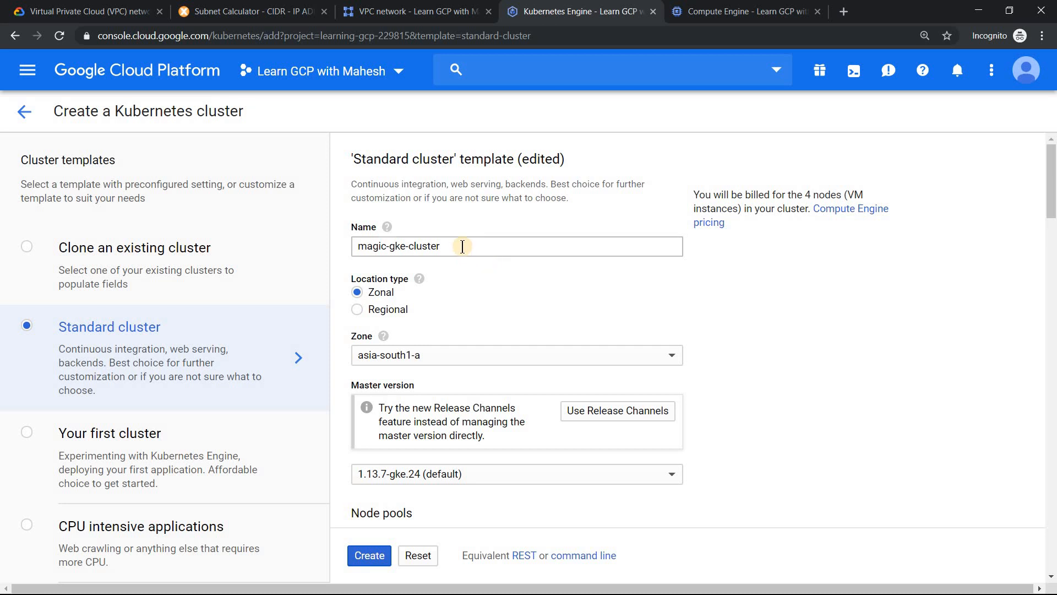
# - Review the four-node magic-gke-cluster settings, including the magic-vpc network and subnet-magic-mumbai, and create the cluster
pyautogui.moveTo(1050, 190); pyautogui.dragTo(1042, 246)
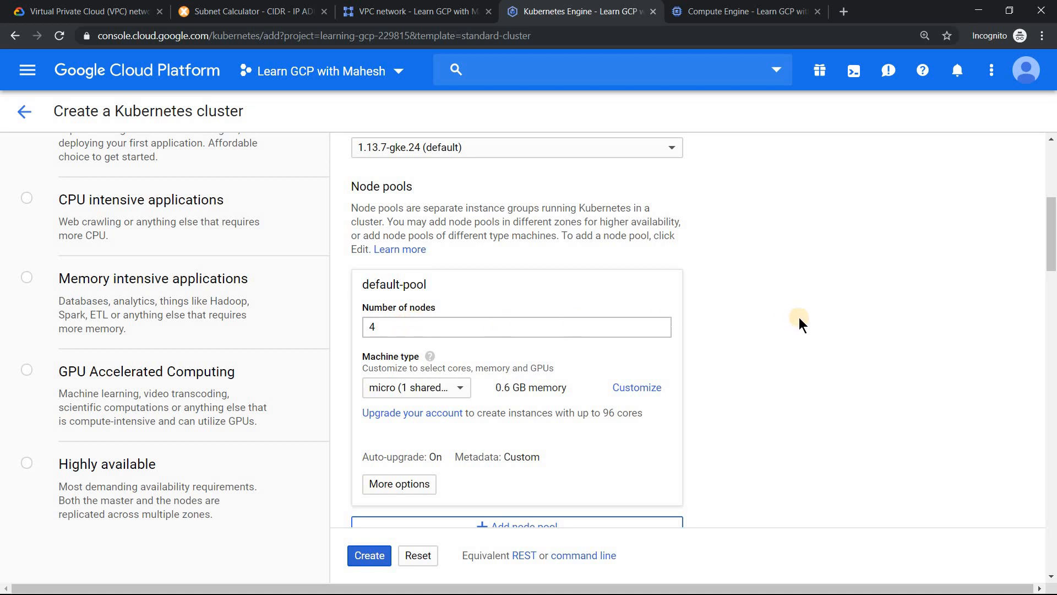
pyautogui.scroll(-5, 801, 321)
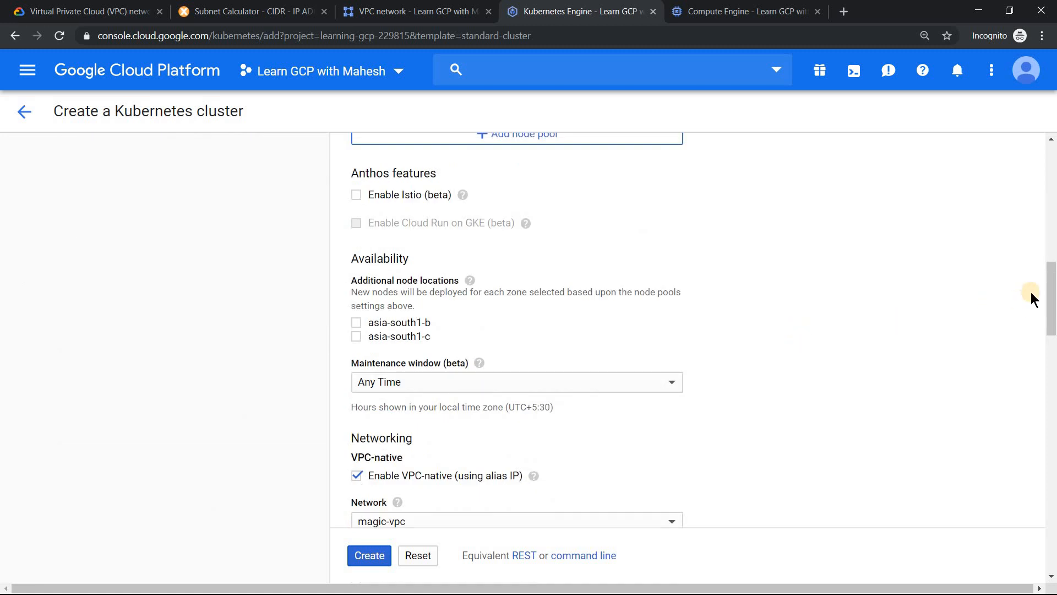
pyautogui.moveTo(1050, 300)
pyautogui.mouseDown()
pyautogui.moveTo(1052, 542)
pyautogui.moveTo(1051, 304)
pyautogui.mouseUp()
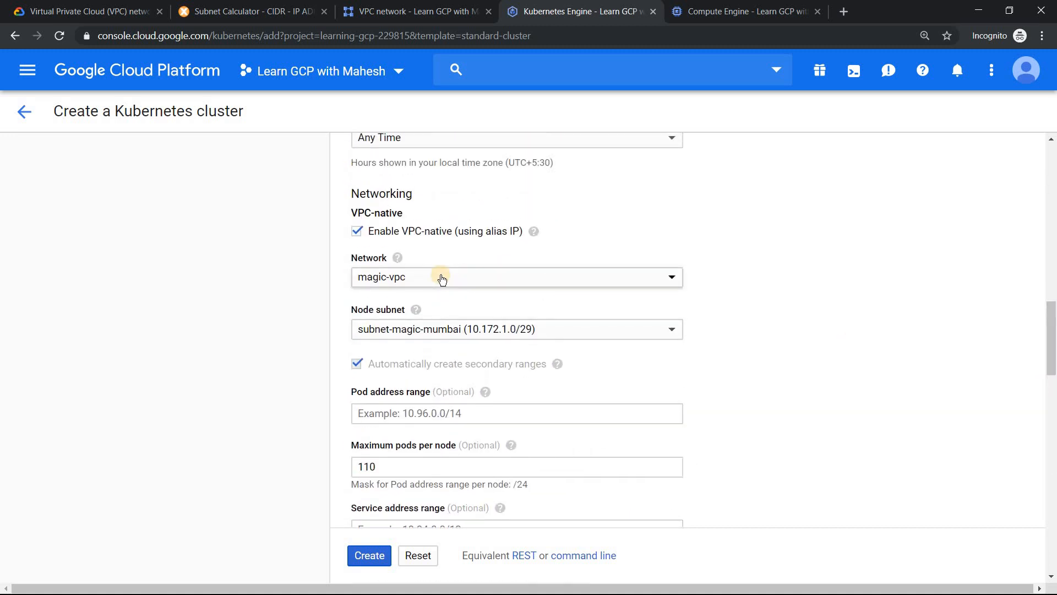
pyautogui.scroll(-7, 473, 441)
pyautogui.click(369, 556)
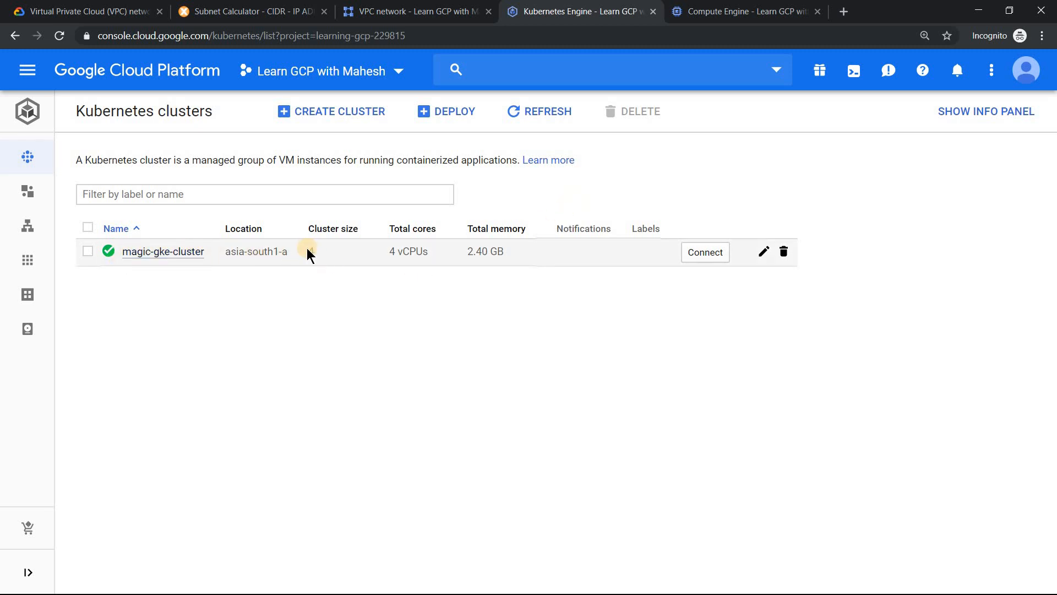
# - Check magic-gke-cluster's size, its node instances in Compute Engine and the cluster creation notification
pyautogui.doubleClick(323, 252)
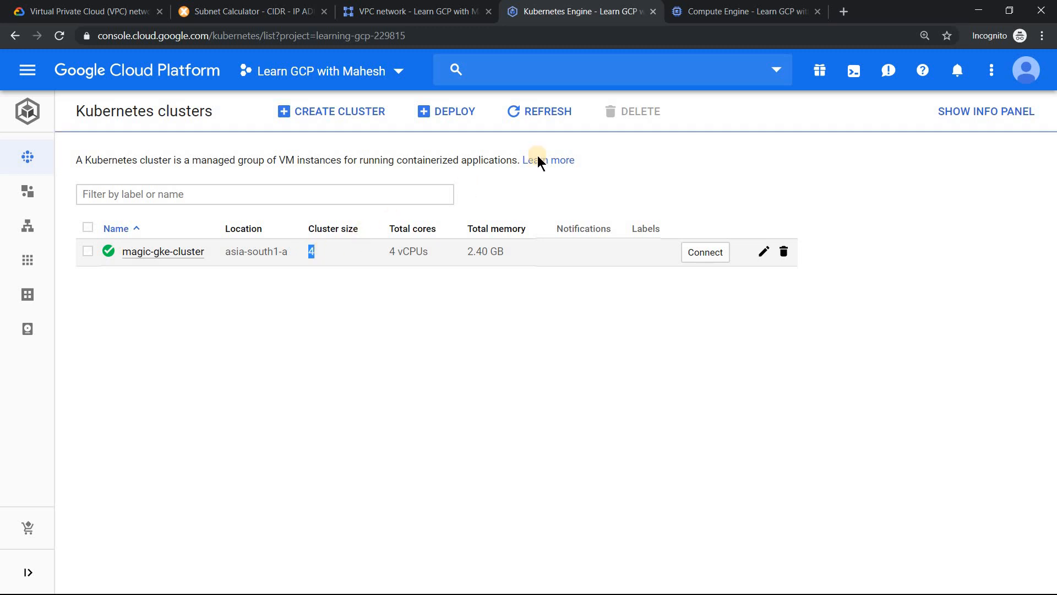
pyautogui.click(725, 6)
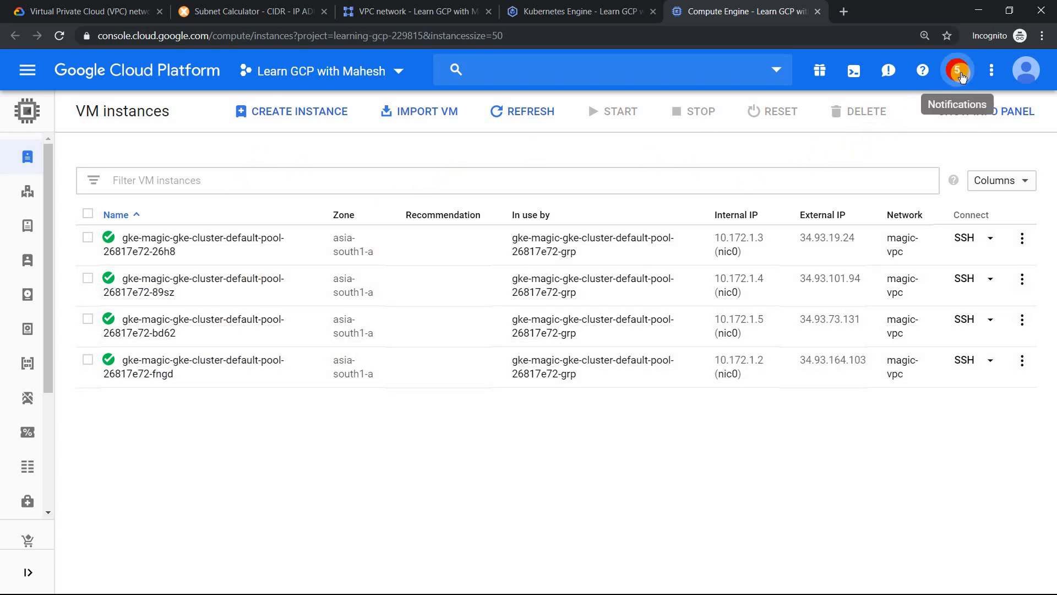
pyautogui.click(957, 70)
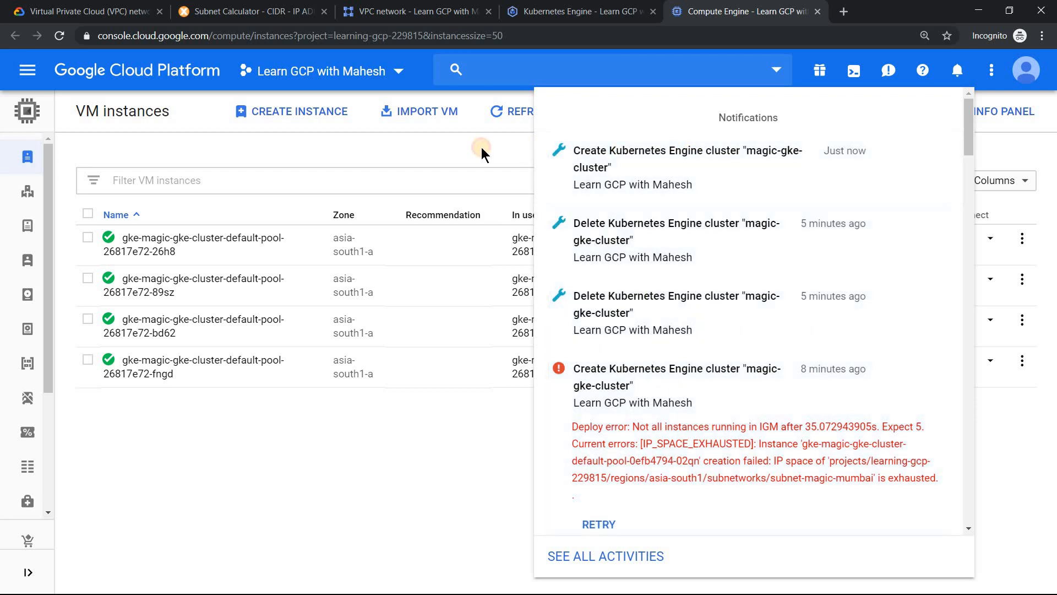
pyautogui.click(481, 147)
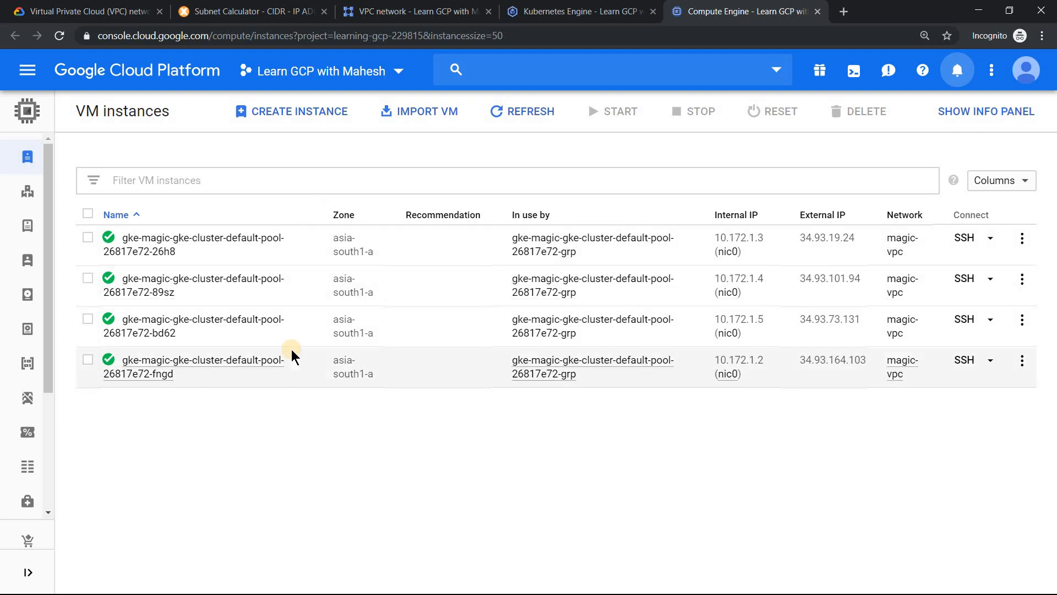
# - Start a new VM instance and choose the f1-micro machine type
pyautogui.click(304, 112)
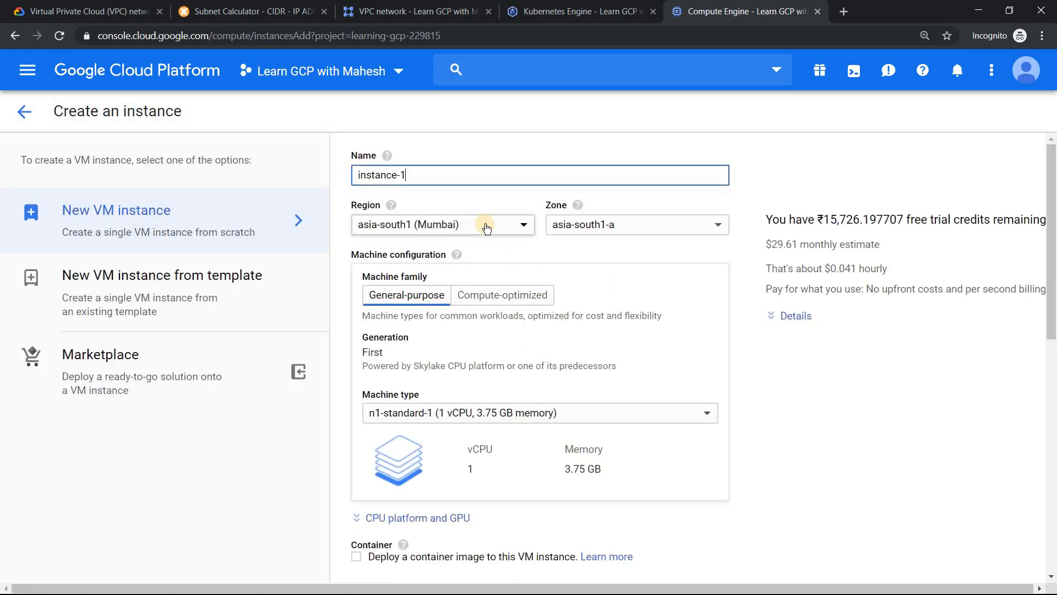
pyautogui.click(484, 414)
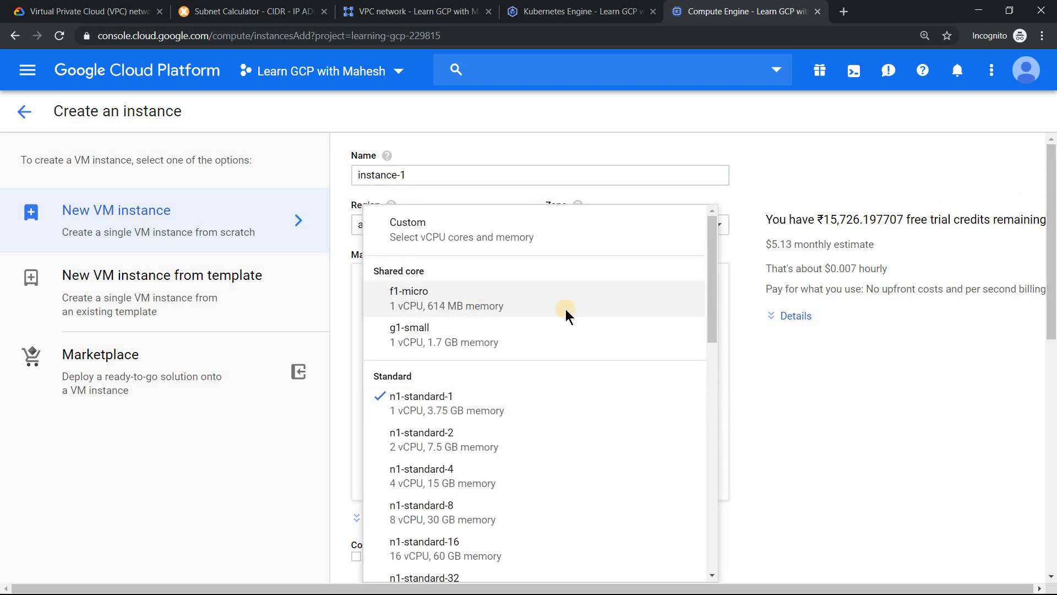
pyautogui.click(566, 309)
# - Set the new instance's network interface to magic-vpc and try to create the VM instance
pyautogui.moveTo(1048, 215); pyautogui.dragTo(1011, 461)
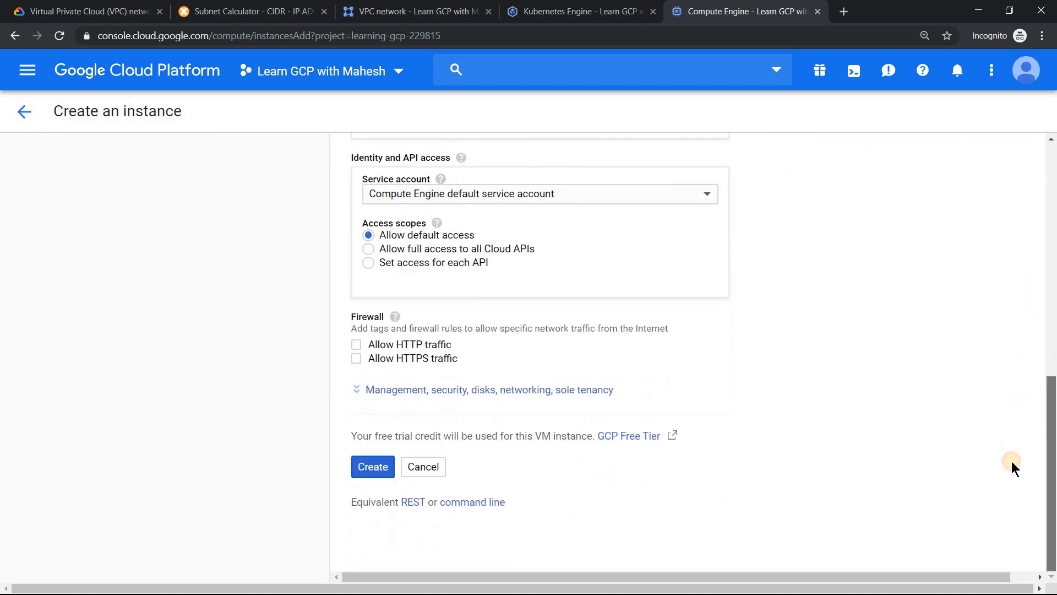
pyautogui.click(528, 390)
pyautogui.click(576, 390)
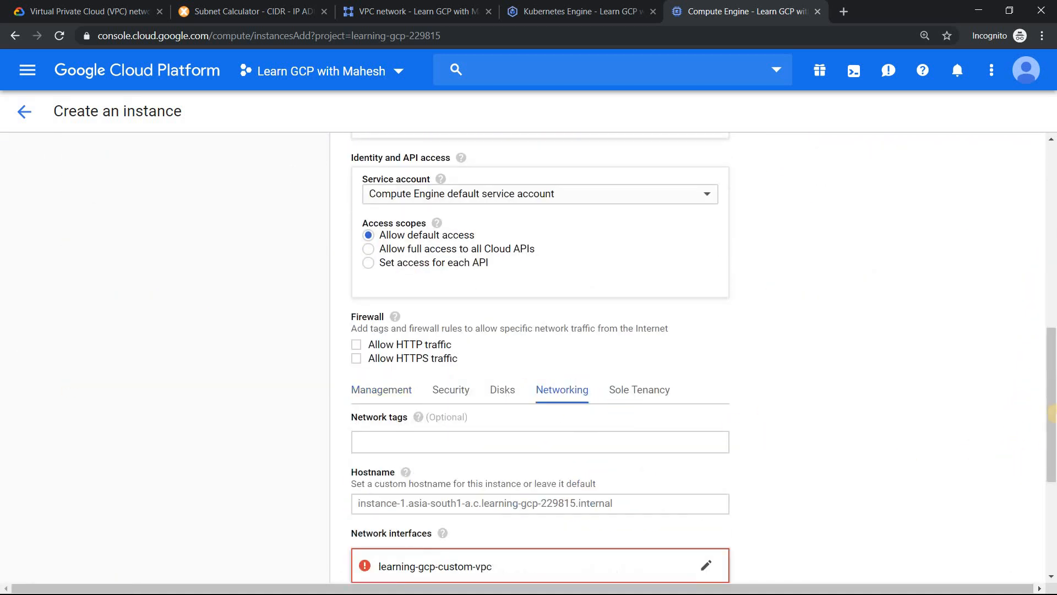
pyautogui.scroll(-5, 738, 382)
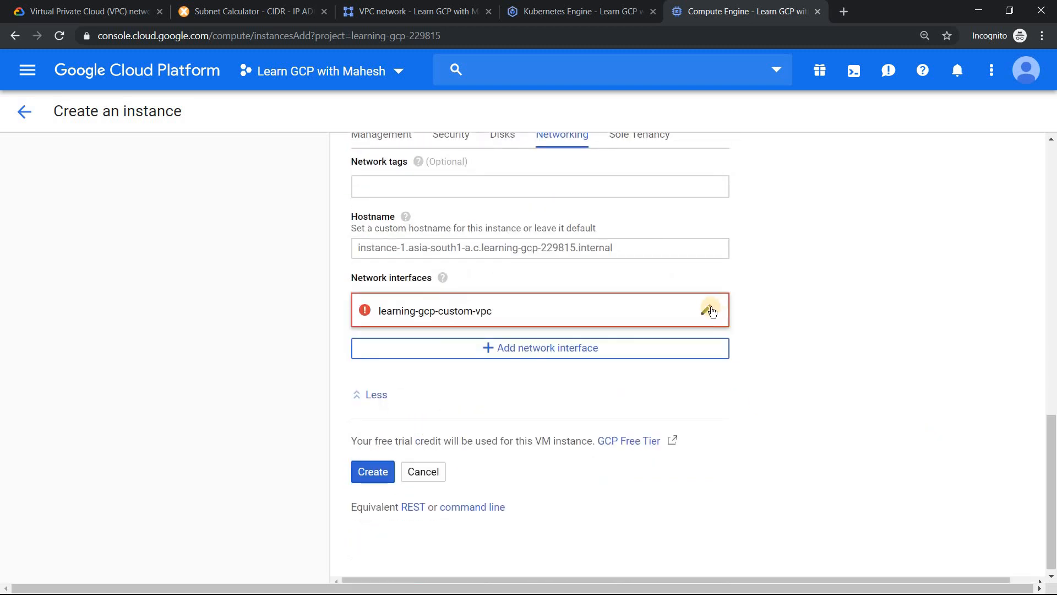
pyautogui.click(642, 318)
pyautogui.click(455, 370)
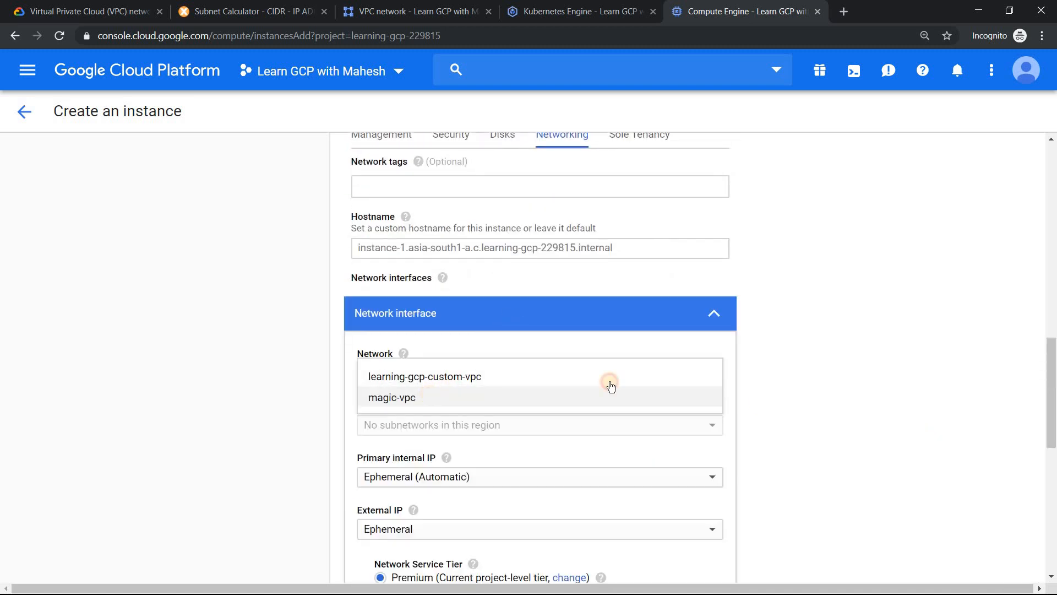
pyautogui.scroll(-6, 830, 330)
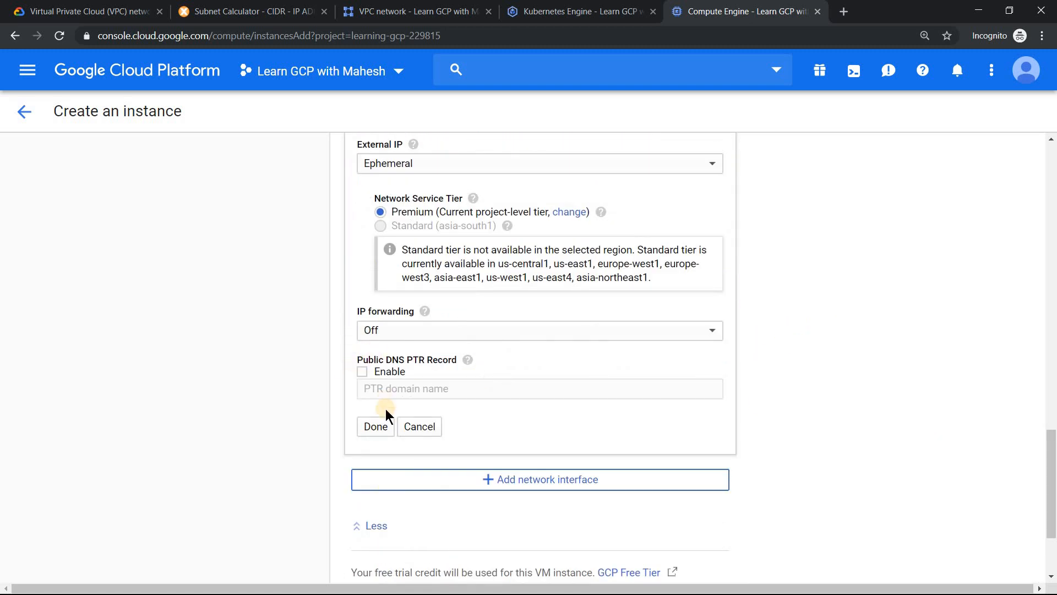
pyautogui.click(381, 425)
pyautogui.click(370, 466)
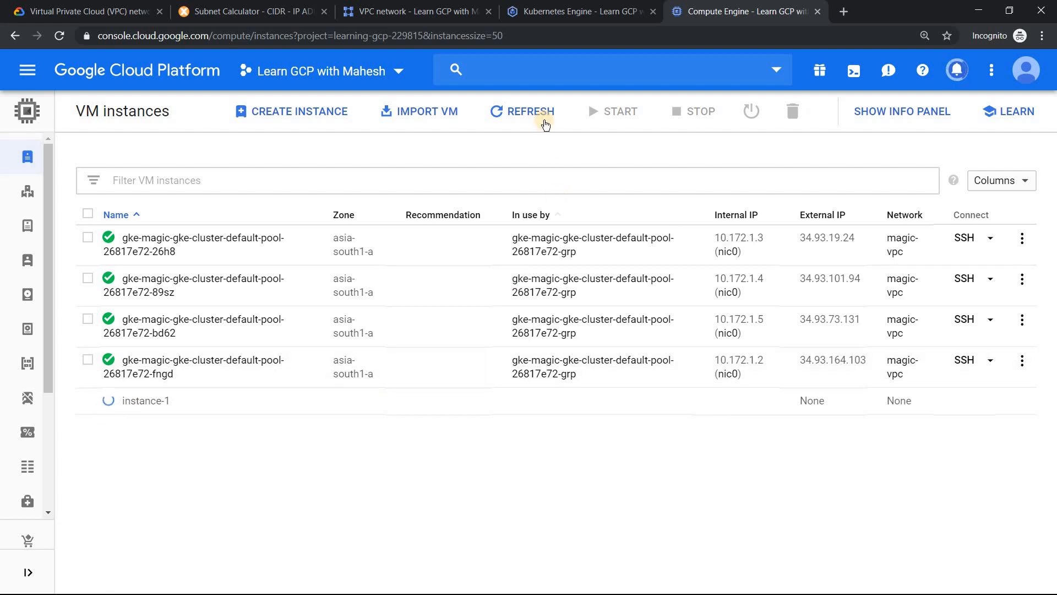
# - Refresh the VM instances list to check the creation of instance-1, and dismiss its entry
pyautogui.click(545, 113)
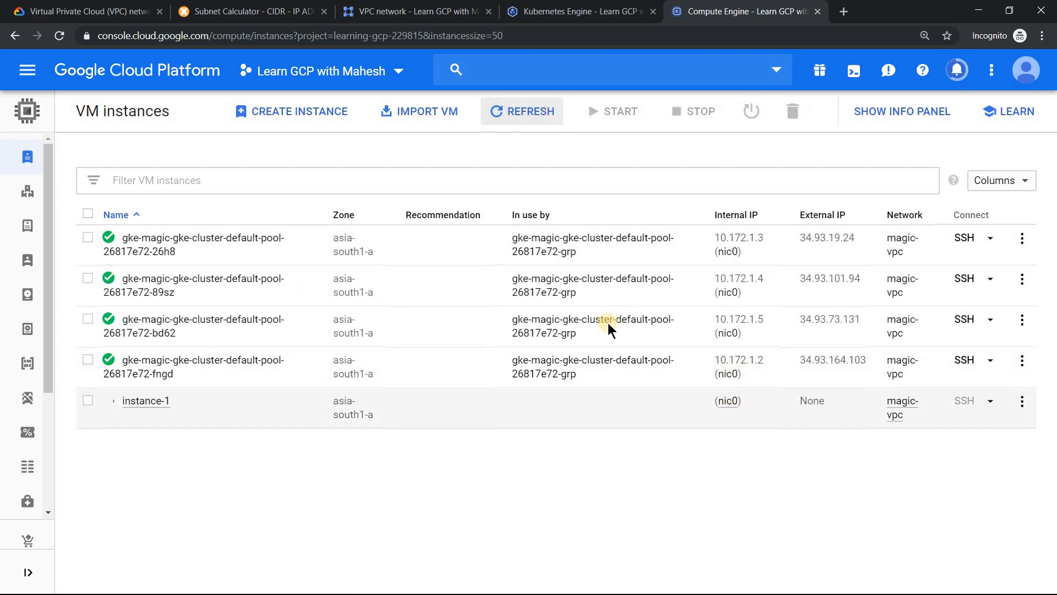
pyautogui.click(521, 114)
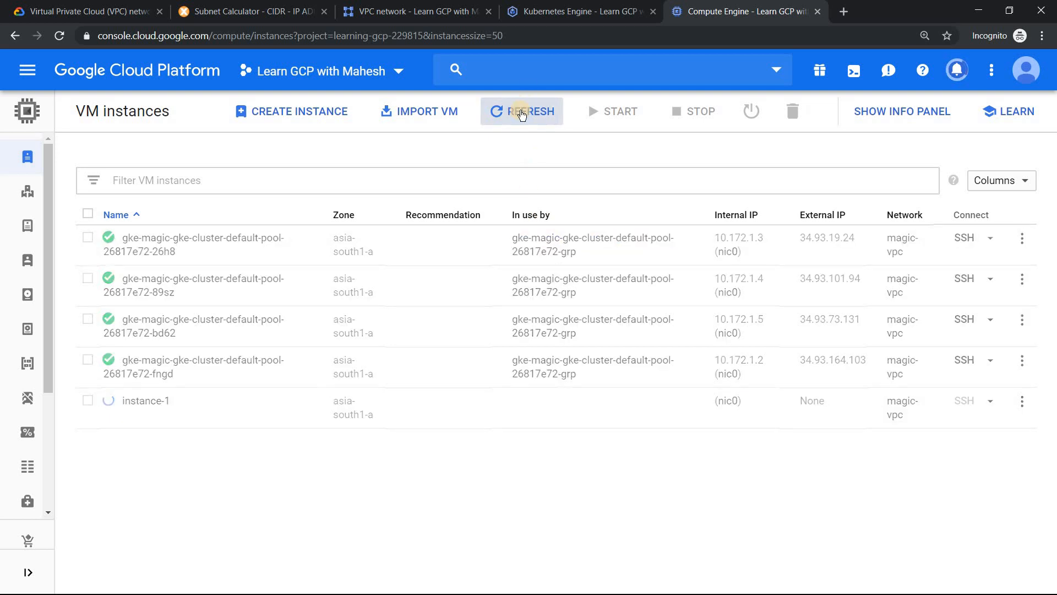
pyautogui.click(522, 114)
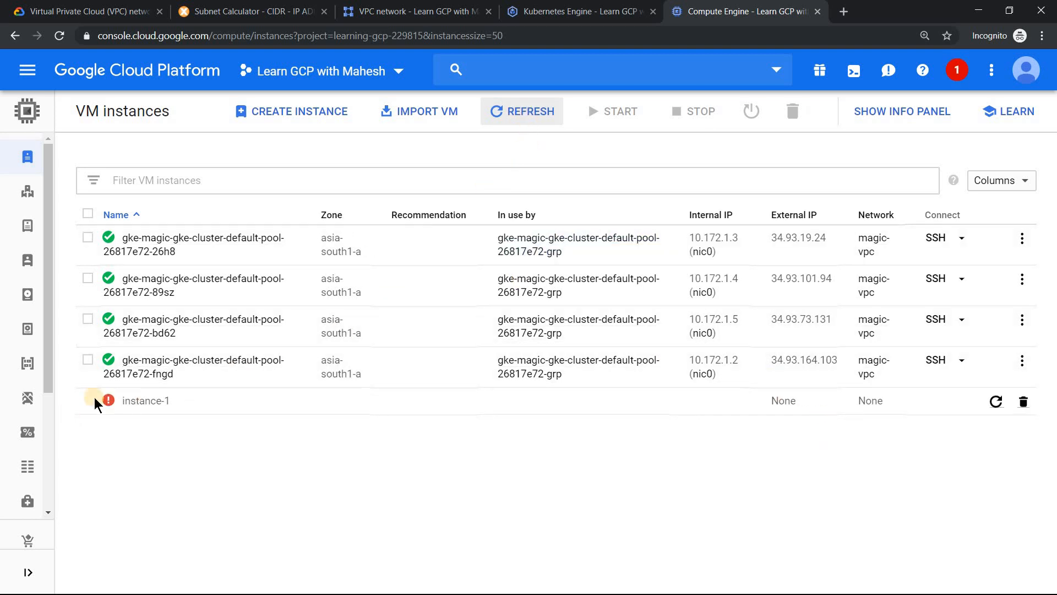
pyautogui.moveTo(108, 405)
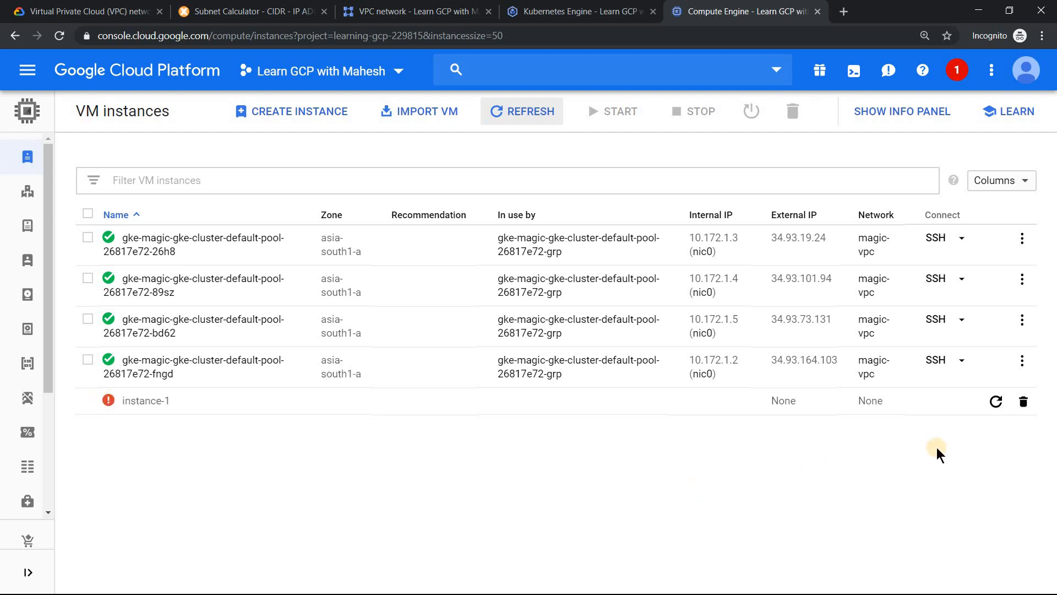
pyautogui.click(1025, 403)
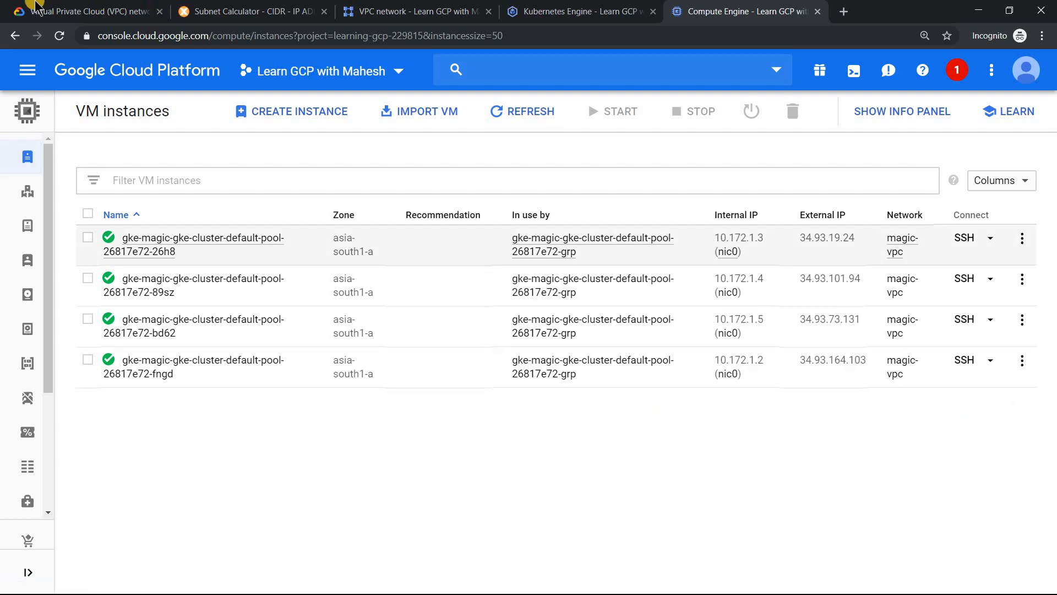
# - Open subnet-magic-mumbai's details in magic-vpc and examine its primary and secondary IP address ranges
pyautogui.click(397, 17)
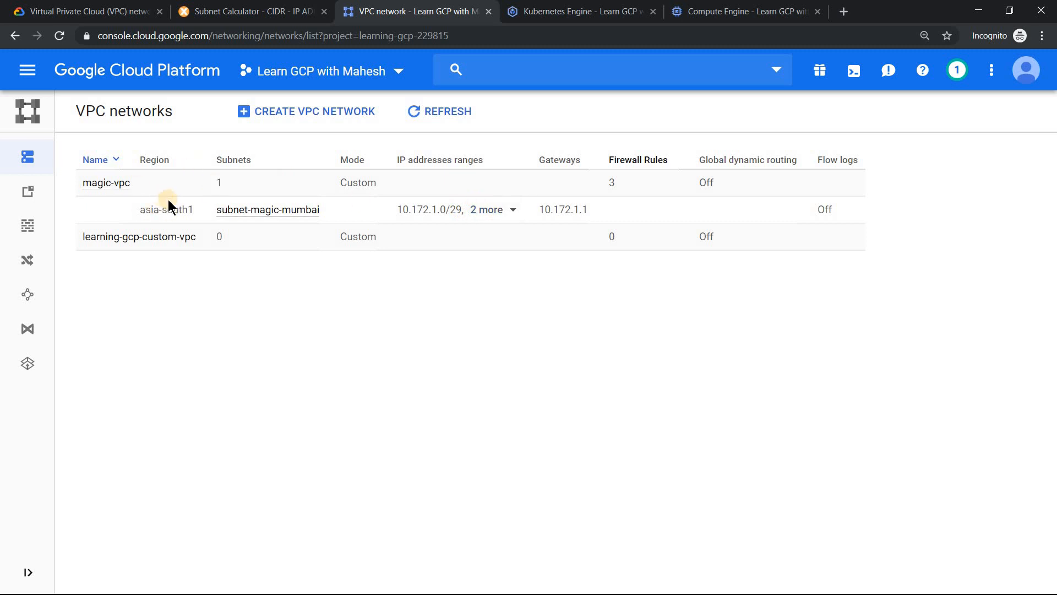
pyautogui.click(114, 185)
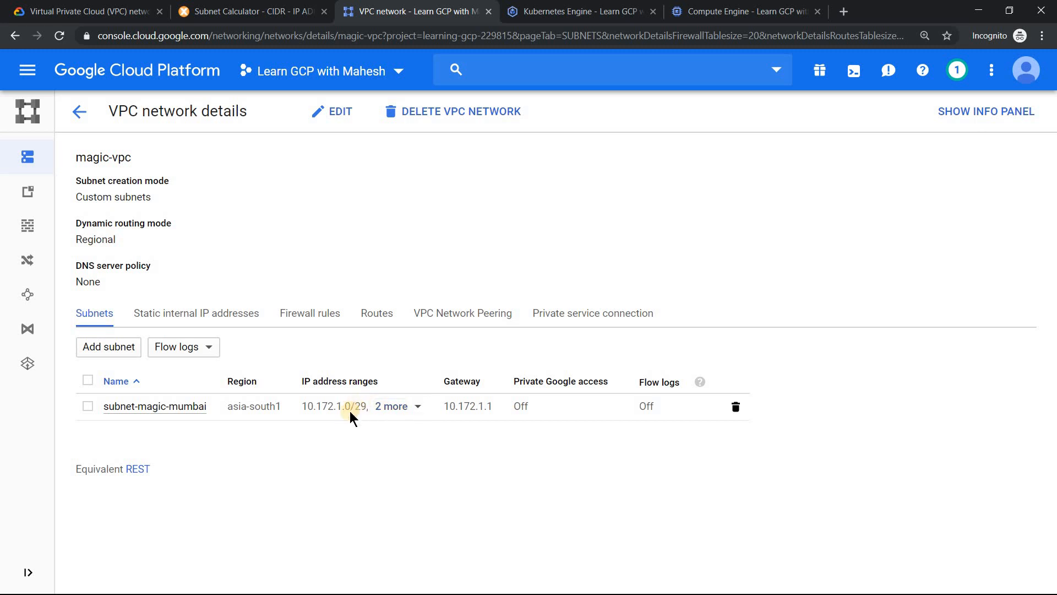
pyautogui.click(182, 412)
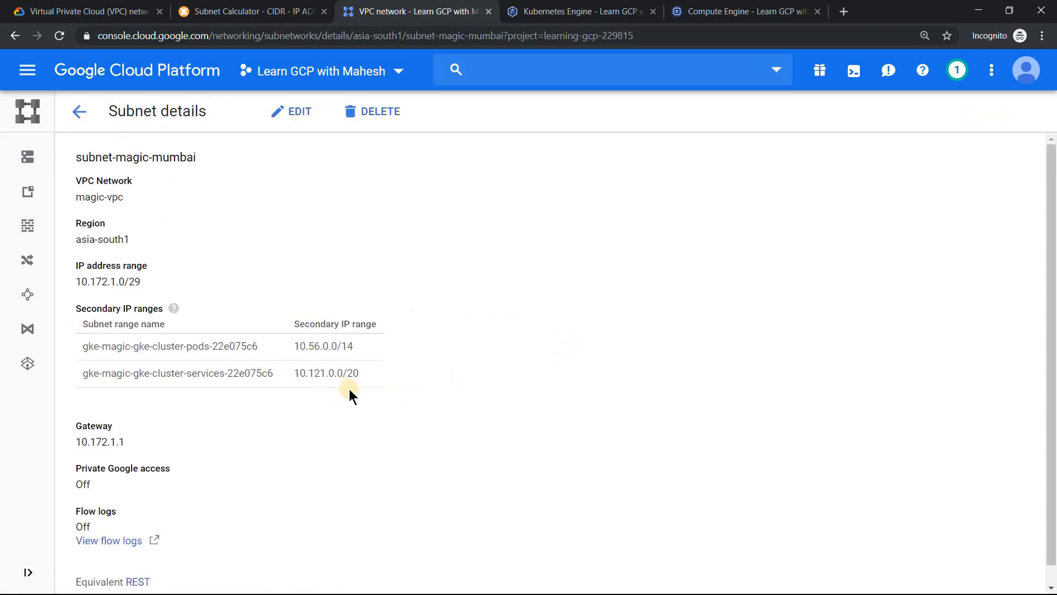
pyautogui.scroll(-1, 322, 374)
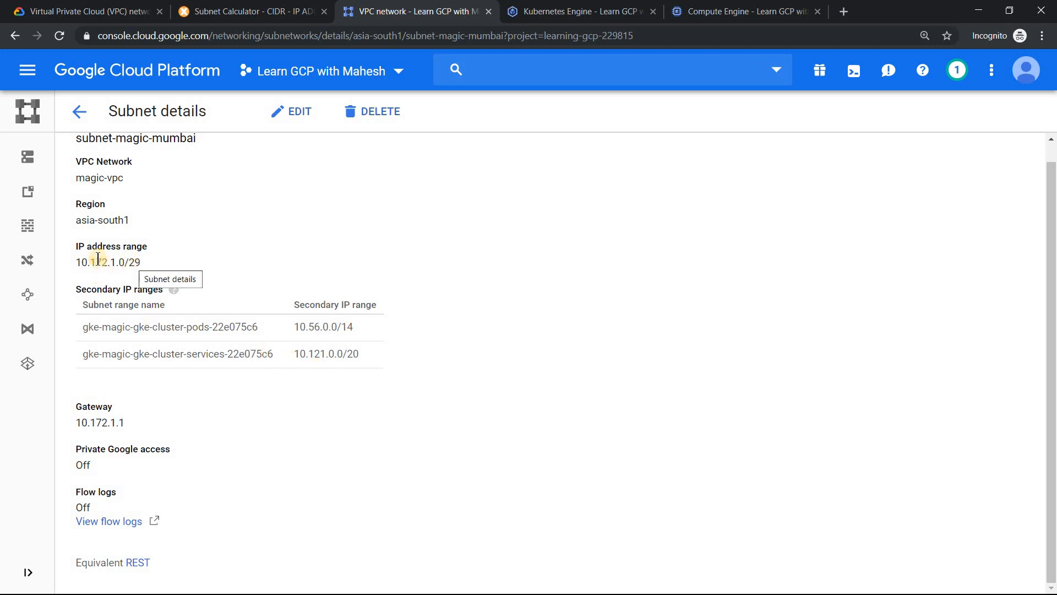
pyautogui.moveTo(76, 258); pyautogui.dragTo(141, 265)
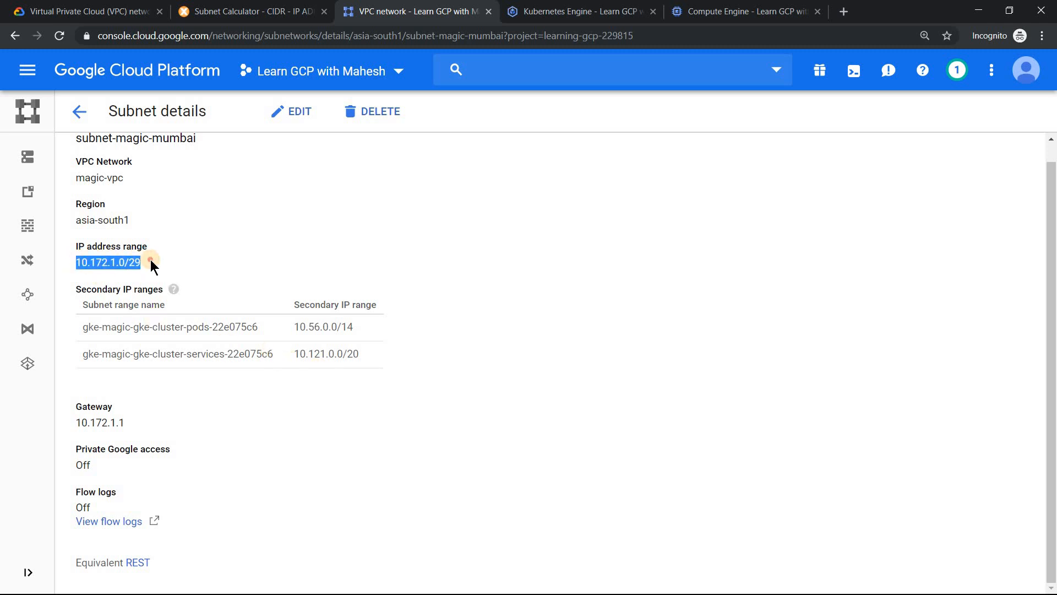